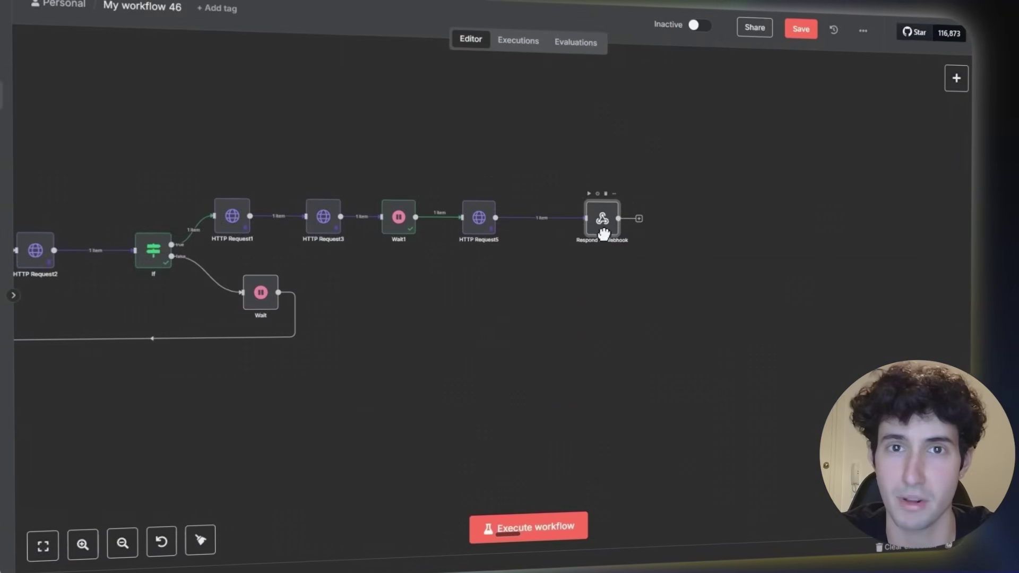
Step: Open the Google Opal landing page about building mini-AI apps with natural language
left_click(588, 193)
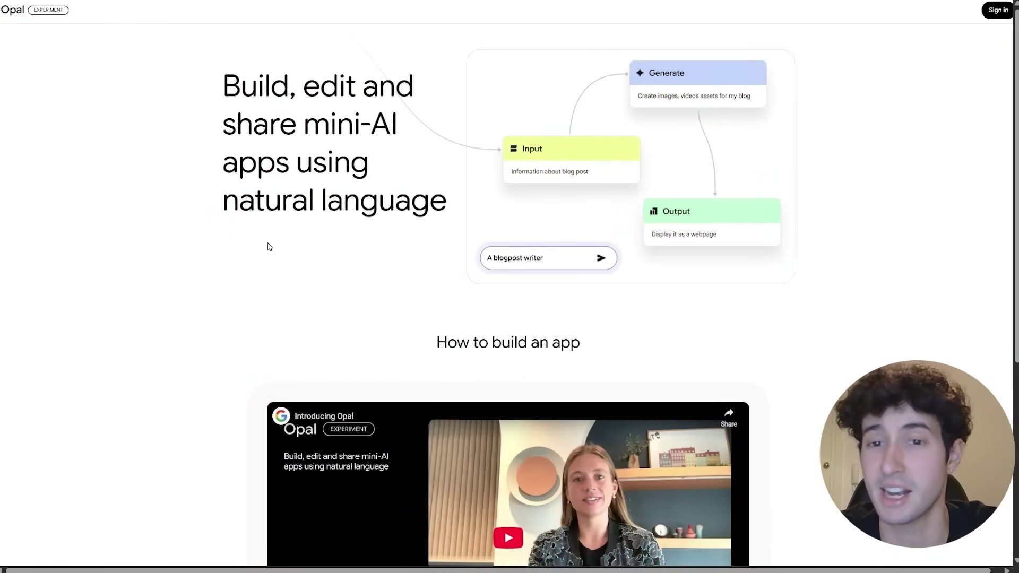
Step: Scroll through the Opal pages to reach the home page's saved apps and Gallery
scroll(1015, 229, "down", 2)
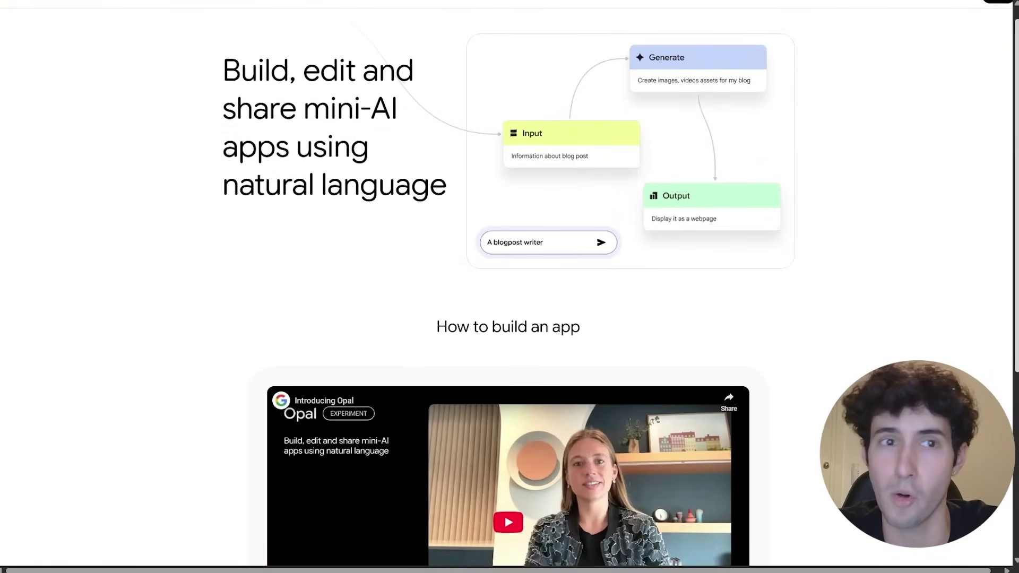
left_click_drag(1016, 229, 1003, 318)
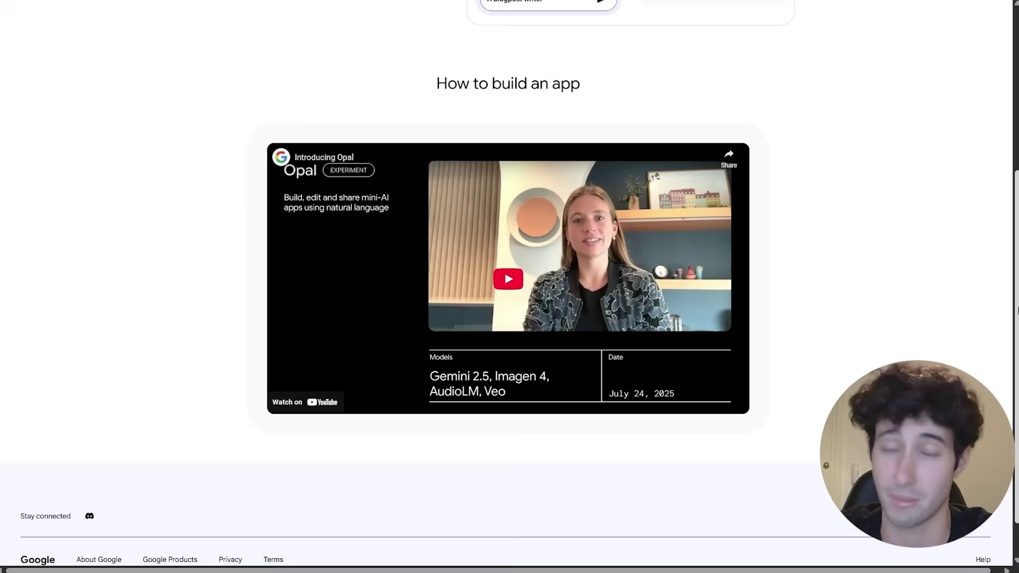
left_click_drag(1015, 311, 1016, 129)
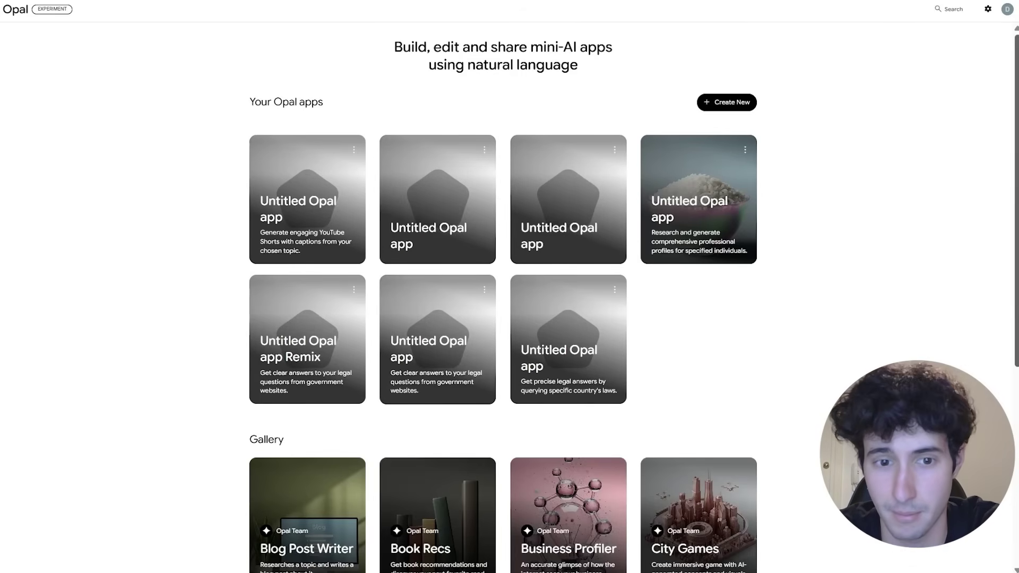
left_click_drag(1015, 166, 1010, 374)
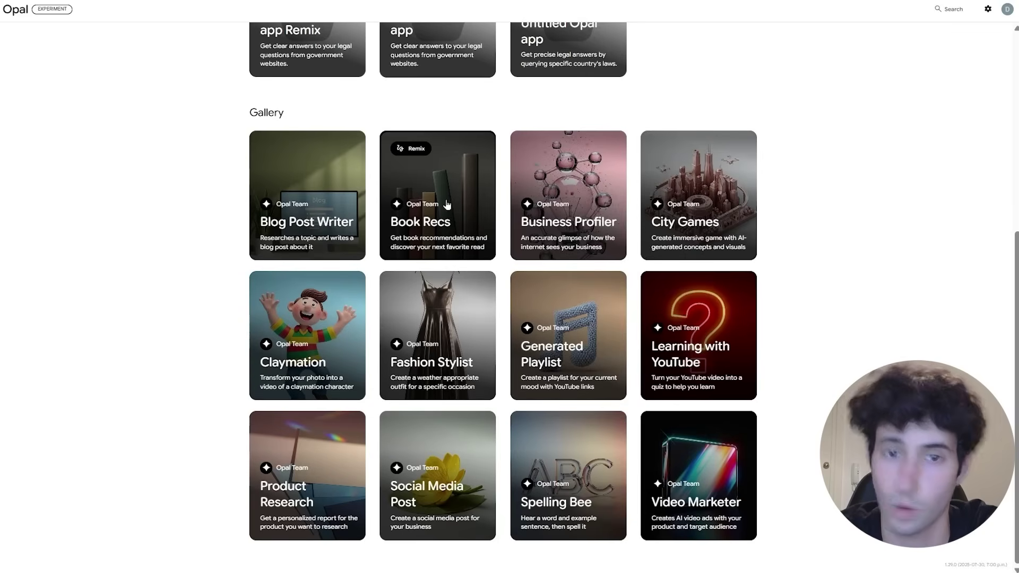
Step: Open the Book Recs app, select its steps, and inspect Describe a book and Generate Book Recommendations
left_click(429, 177)
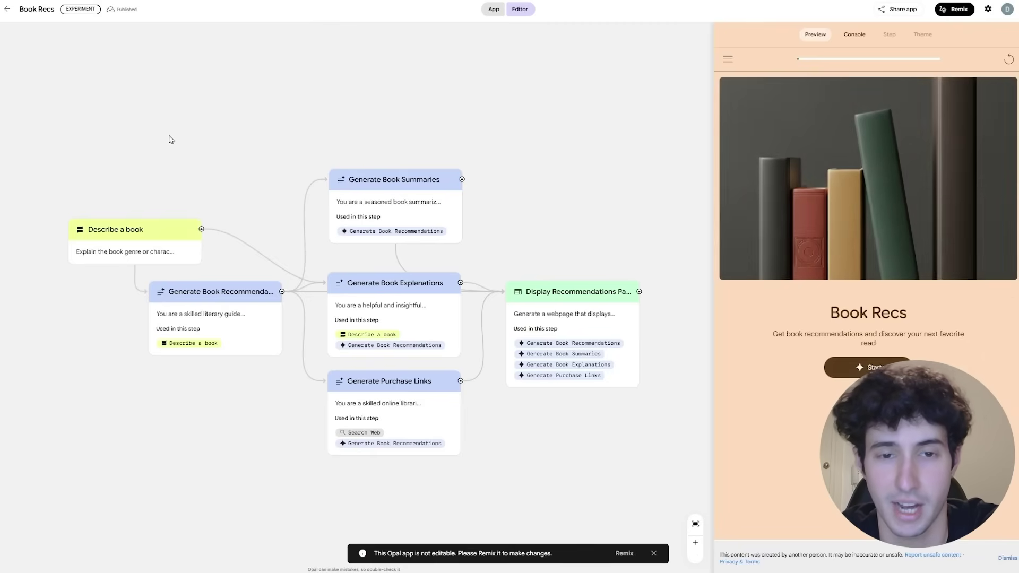
left_click_drag(40, 101, 624, 472)
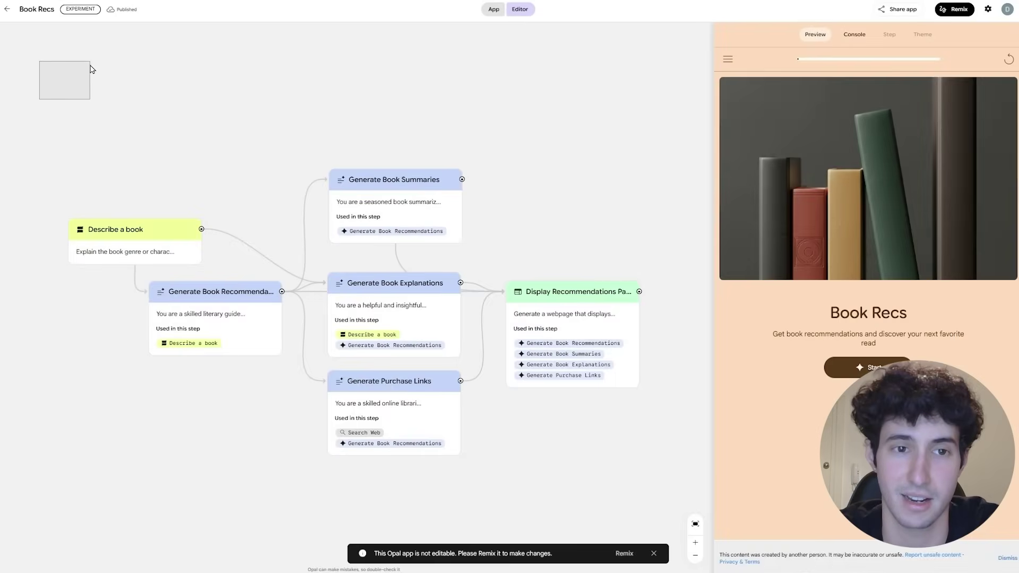
left_click(115, 235)
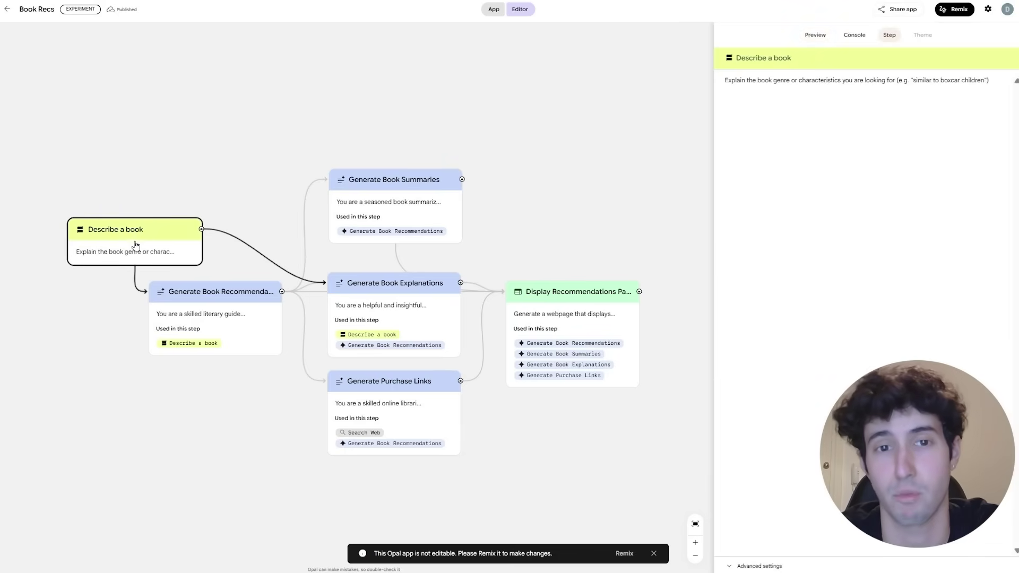
left_click(220, 296)
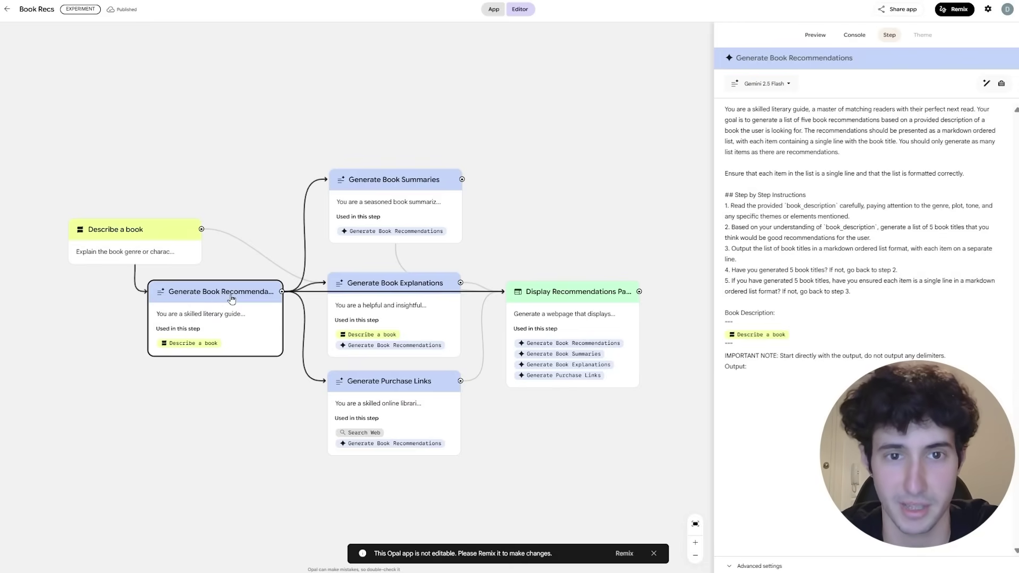
Step: Read the Book Summaries, Explanations, Purchase Links and Display Recommendations Page prompts
left_click(415, 192)
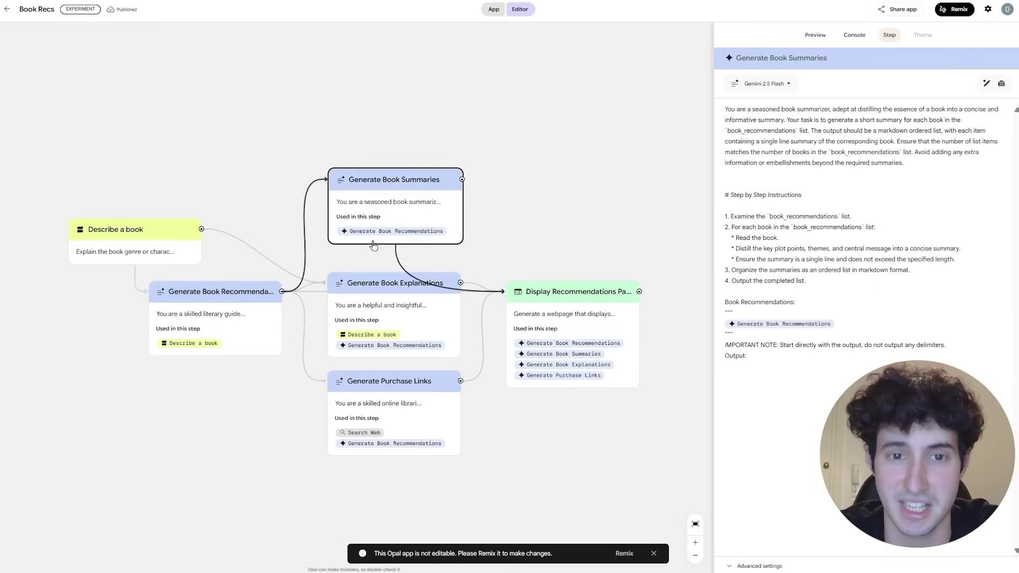
left_click(383, 305)
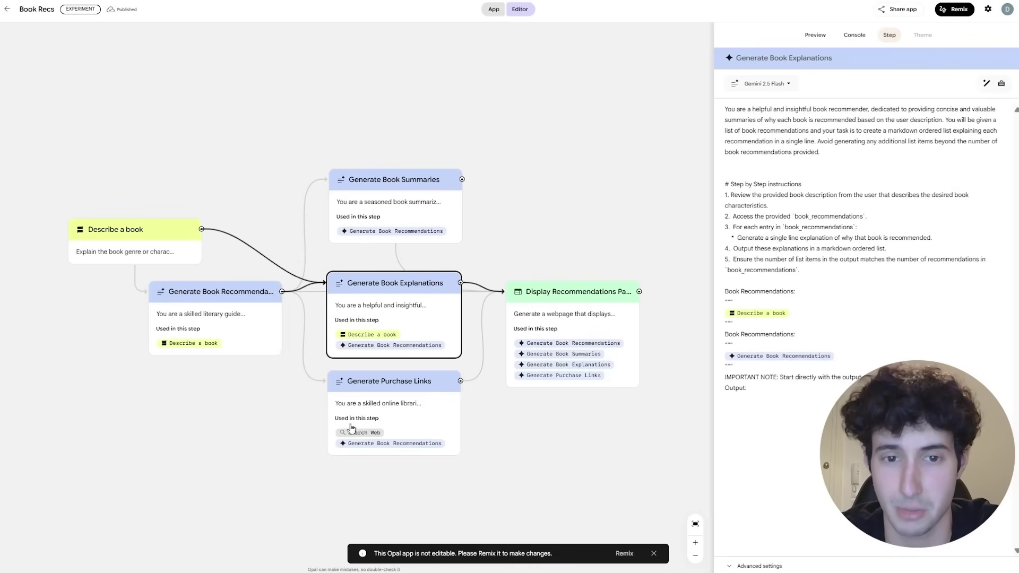
left_click(373, 394)
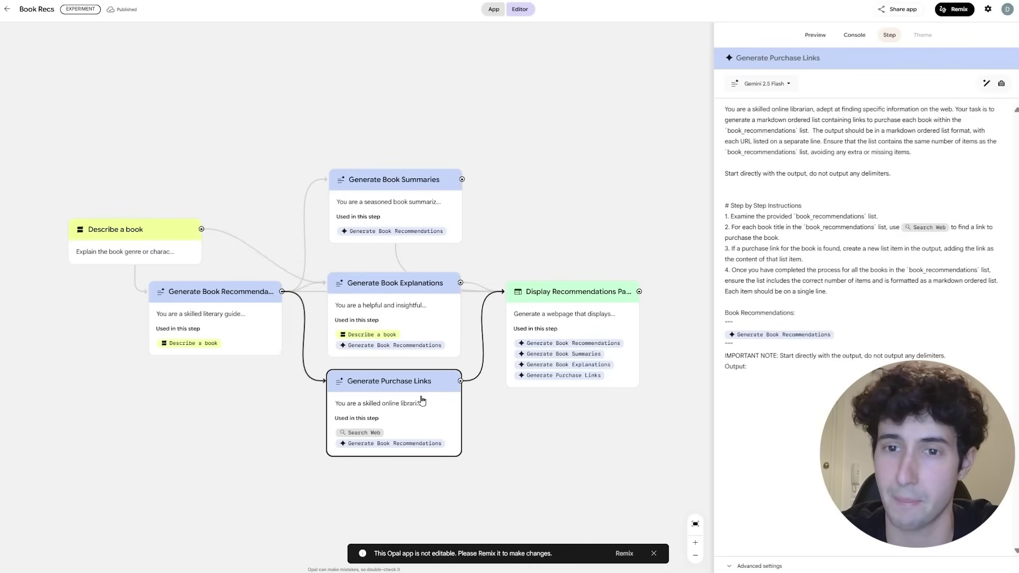
left_click(566, 318)
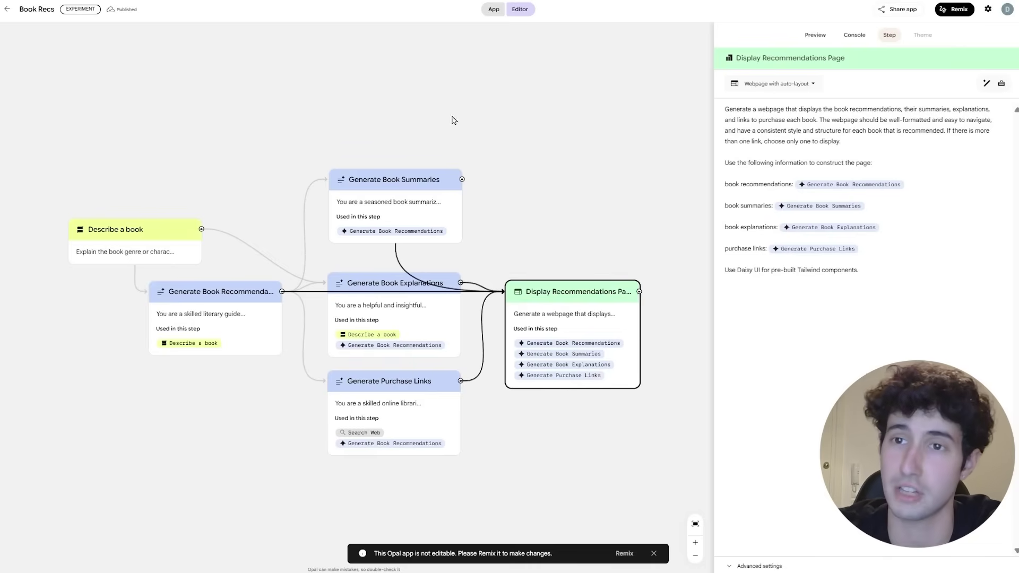
key("ctrl+plus")
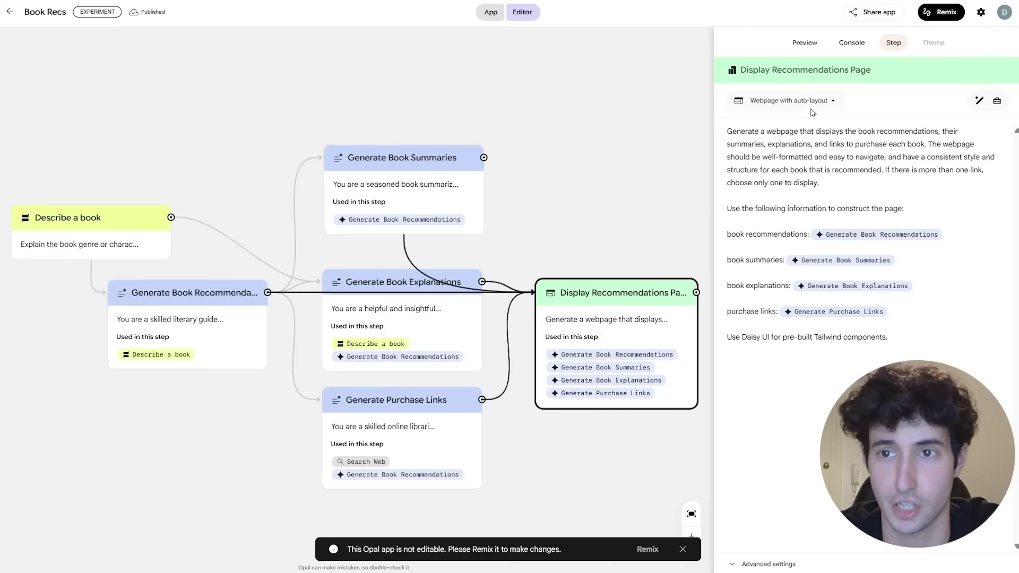
Step: Run Book Recs in Preview with 'Book talks about AI' and follow its Console log
left_click(804, 42)
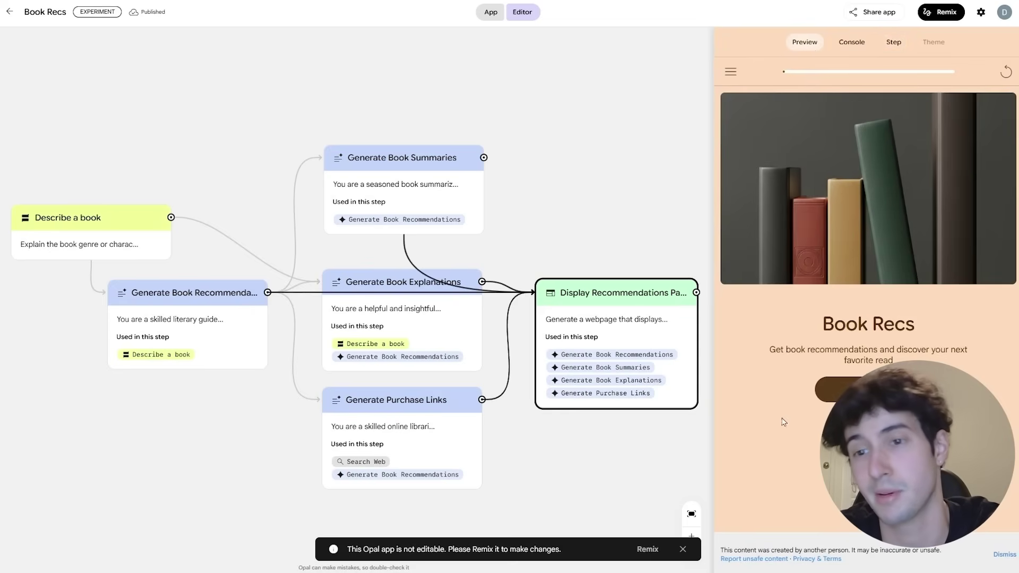
left_click(837, 389)
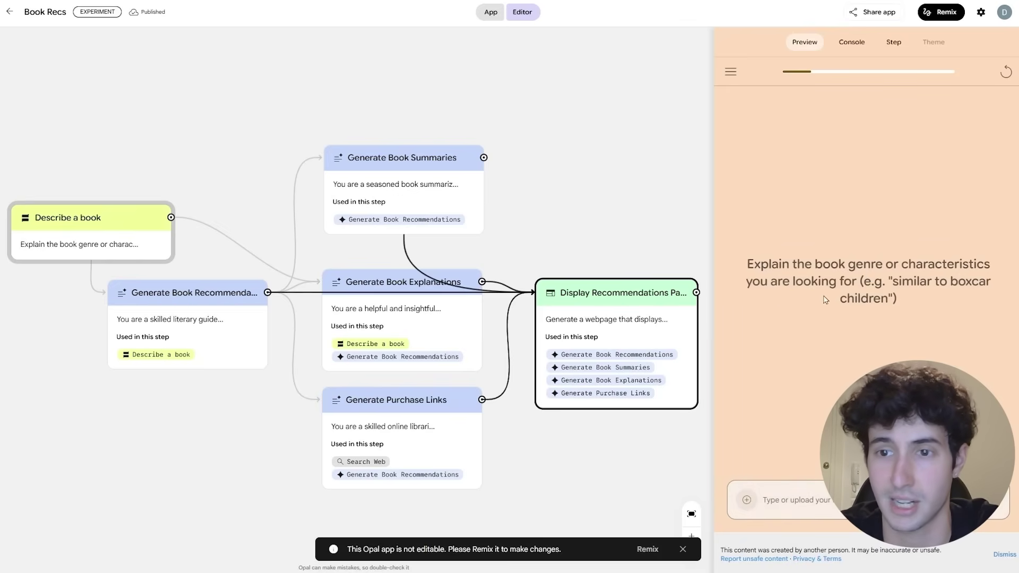
type("Book talks about AI")
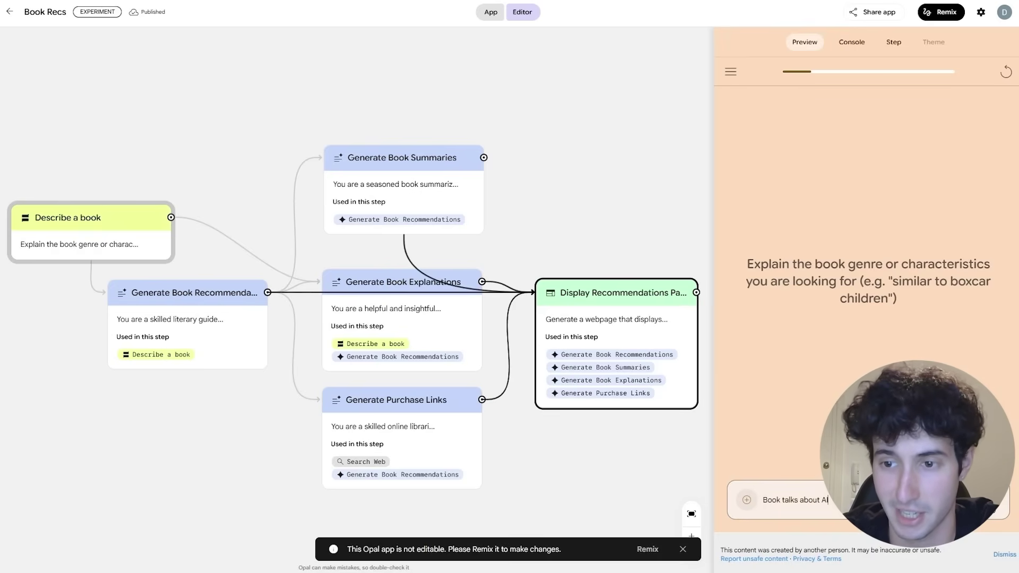
key("Return")
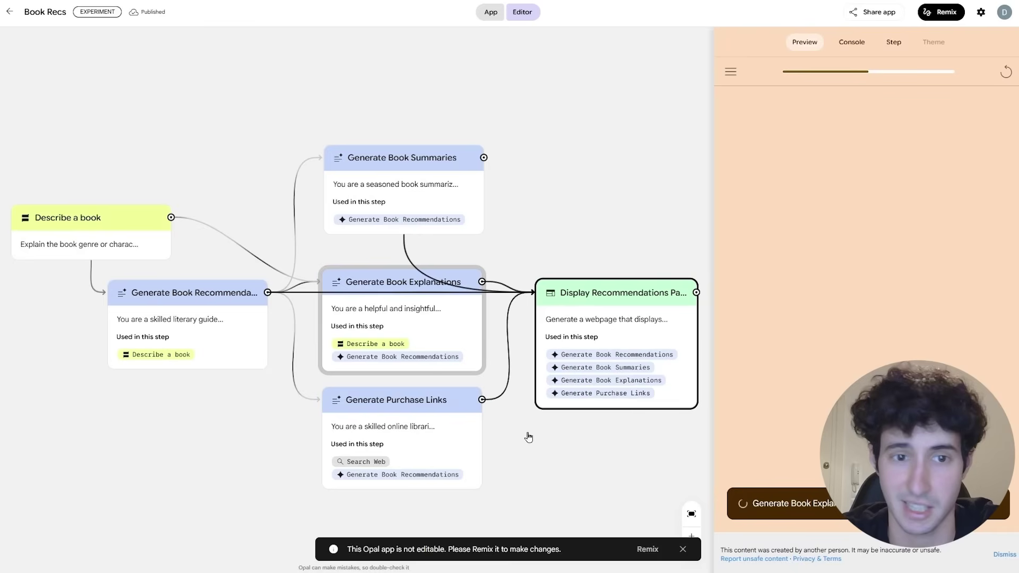
left_click(851, 43)
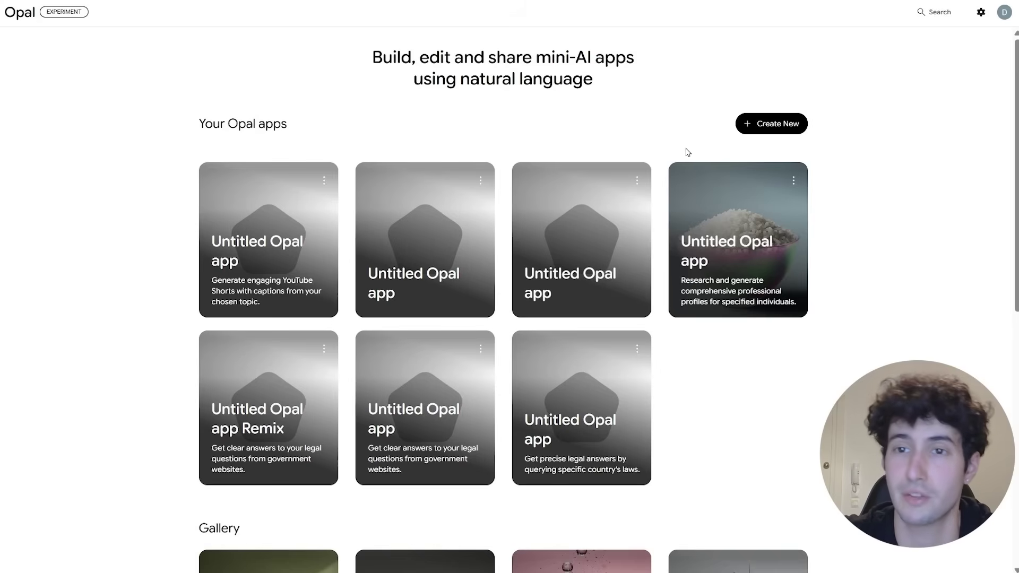
Step: Start a new Opal app and place a User Input step on the canvas
left_click(769, 127)
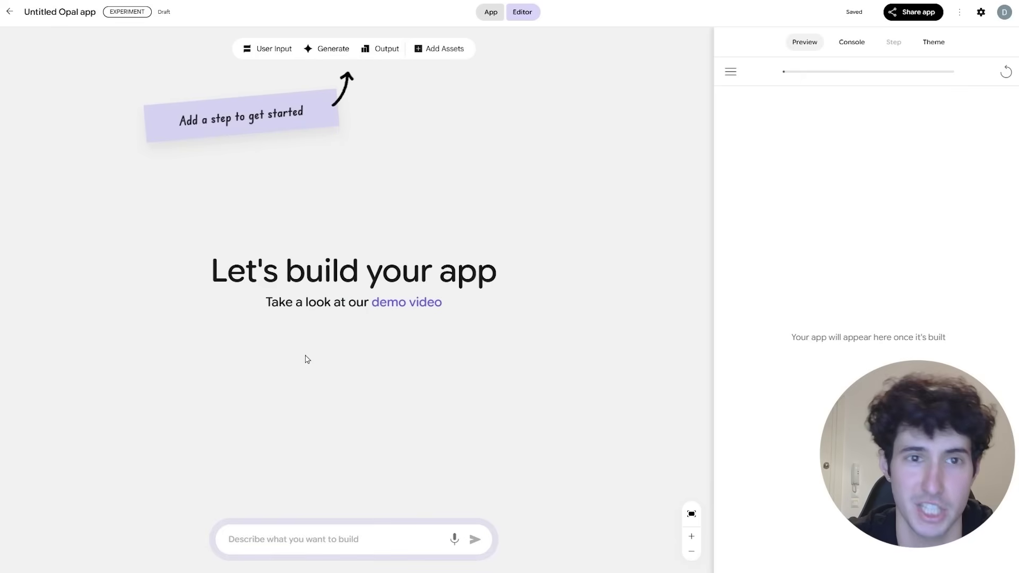
left_click(239, 540)
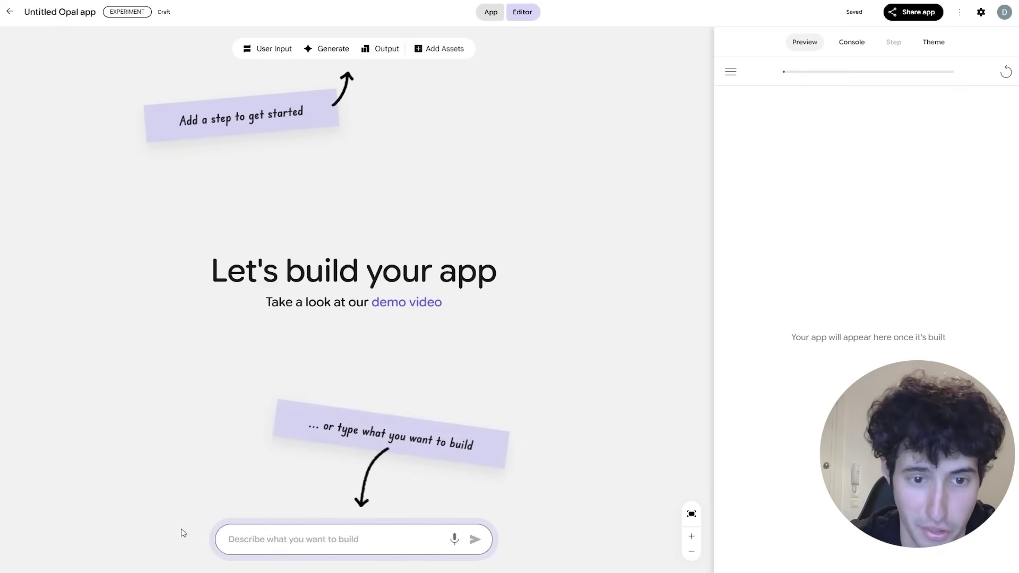
key("ctrl+plus")
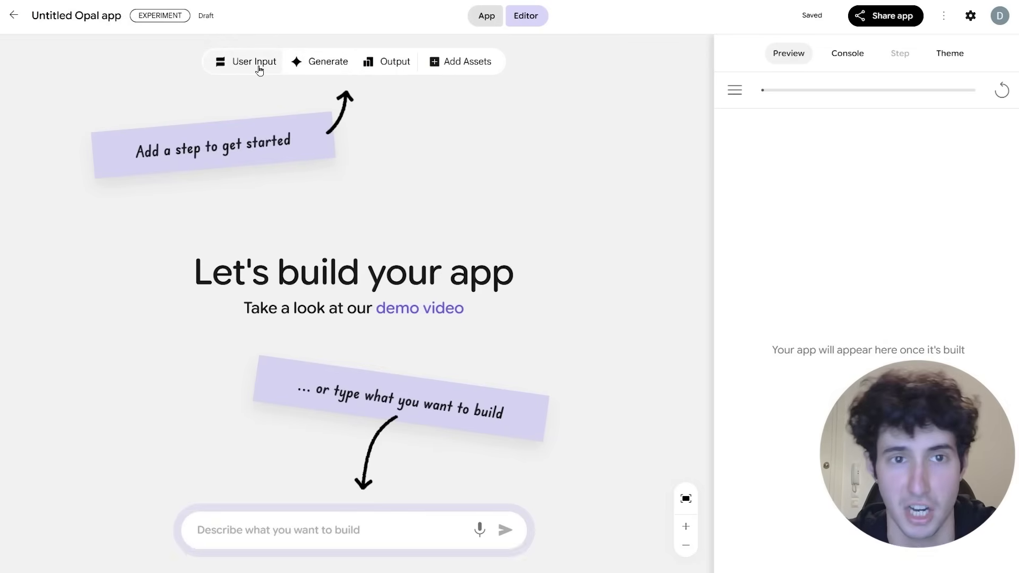
left_click(258, 64)
left_click_drag(323, 293, 210, 274)
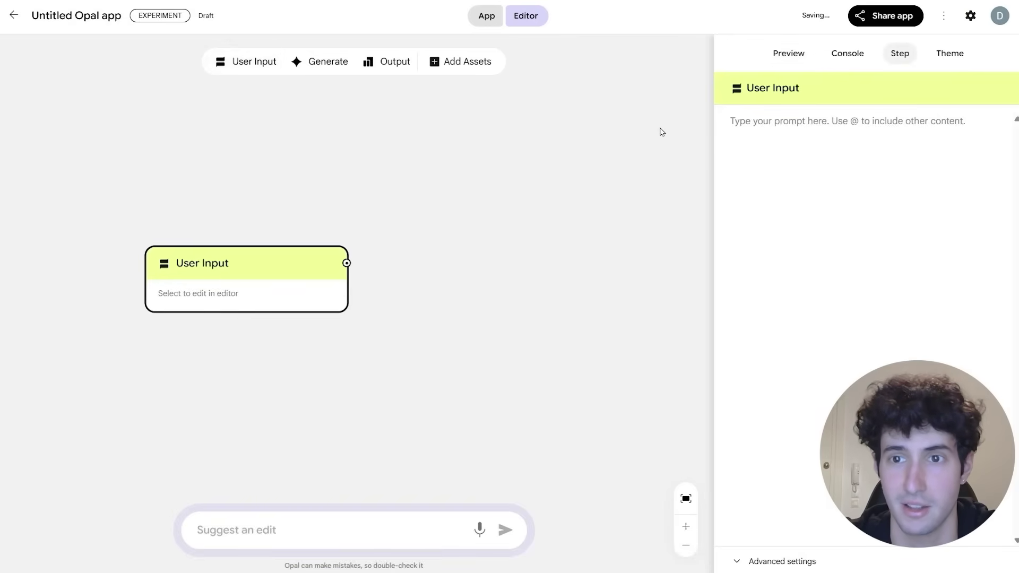
left_click(764, 122)
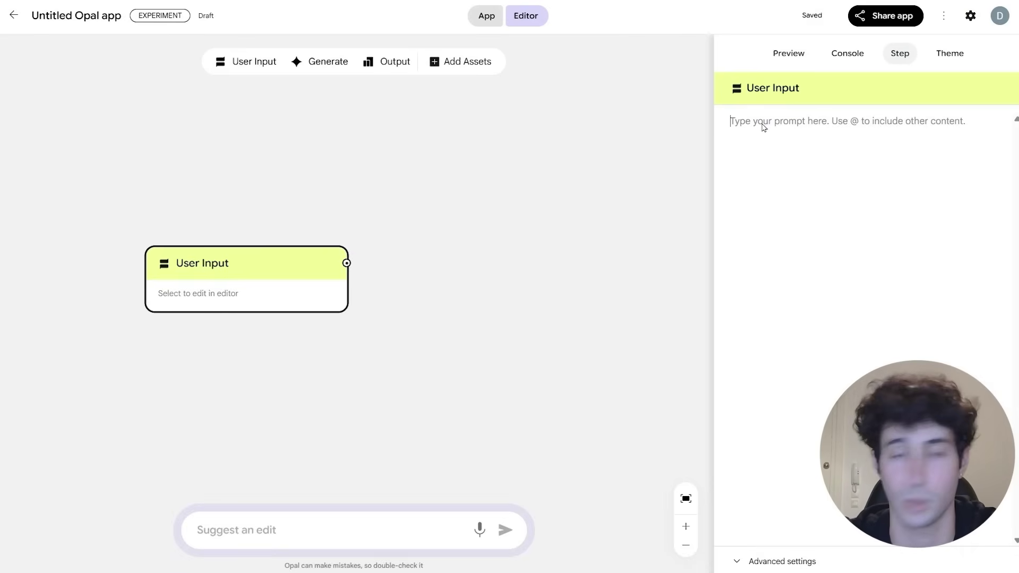
left_click_drag(235, 279, 127, 266)
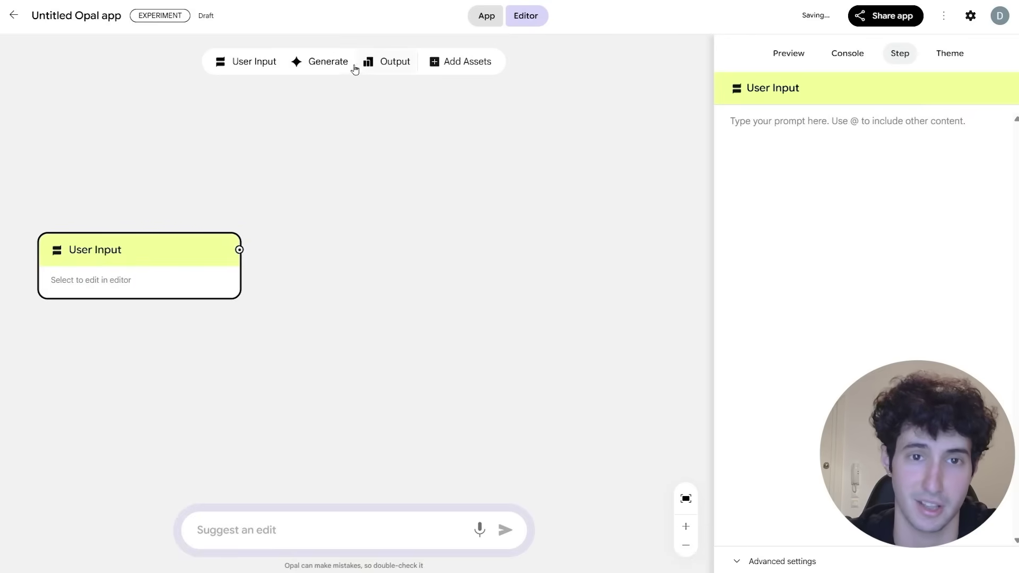
Step: Add a Generate step and wire the User Input into it
left_click(322, 67)
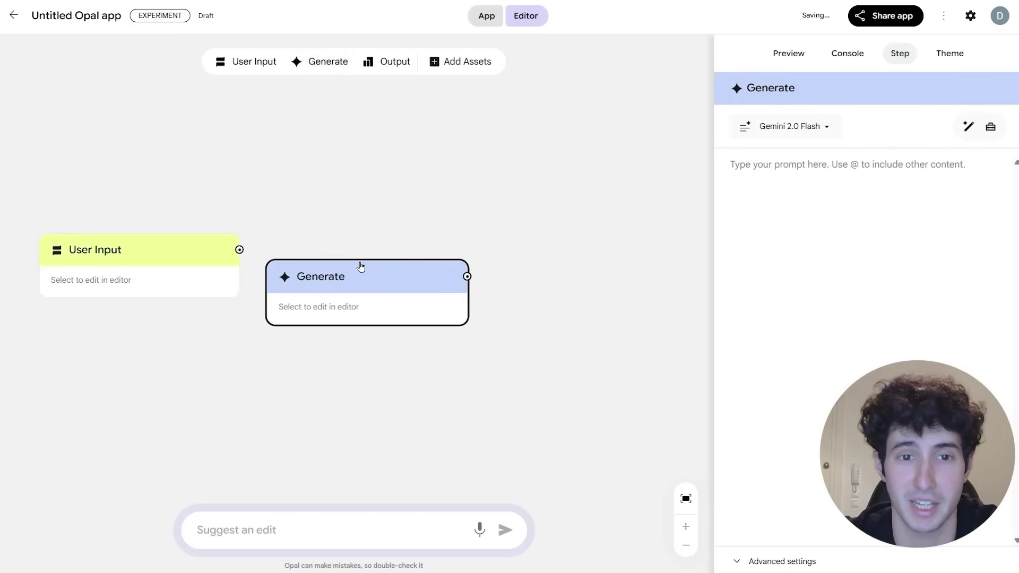
left_click_drag(360, 266, 387, 175)
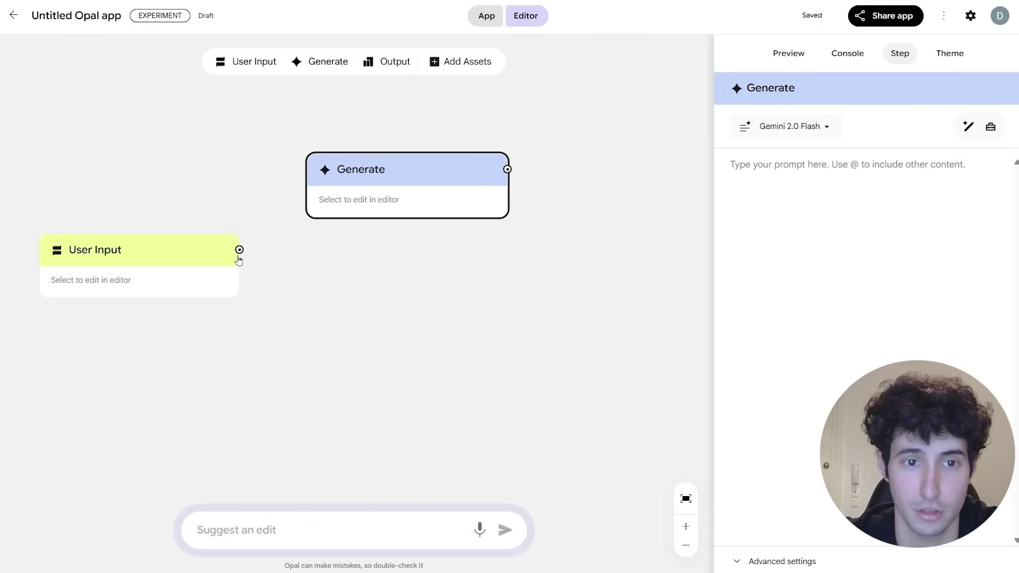
left_click_drag(239, 250, 312, 175)
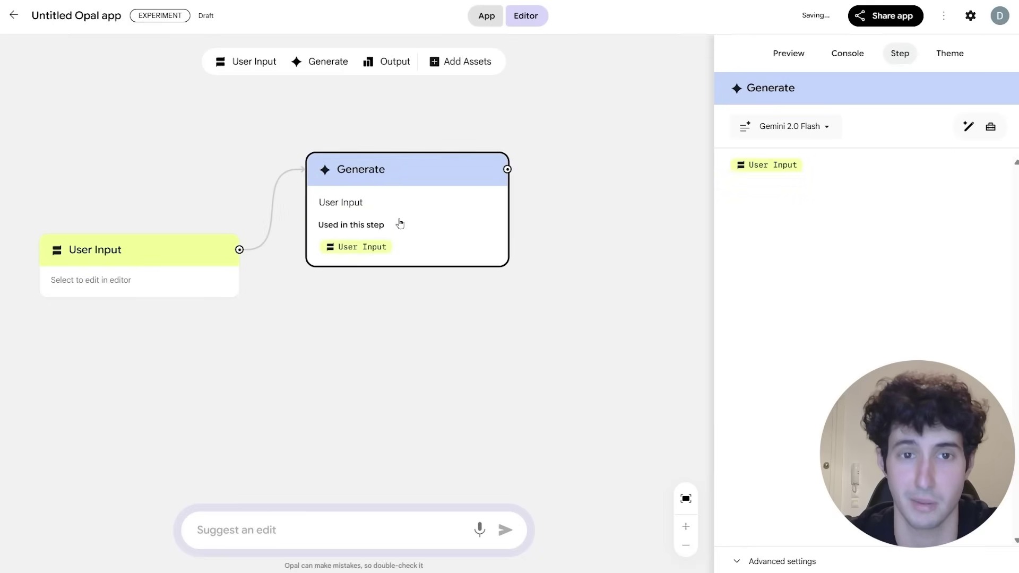
left_click_drag(368, 189, 395, 175)
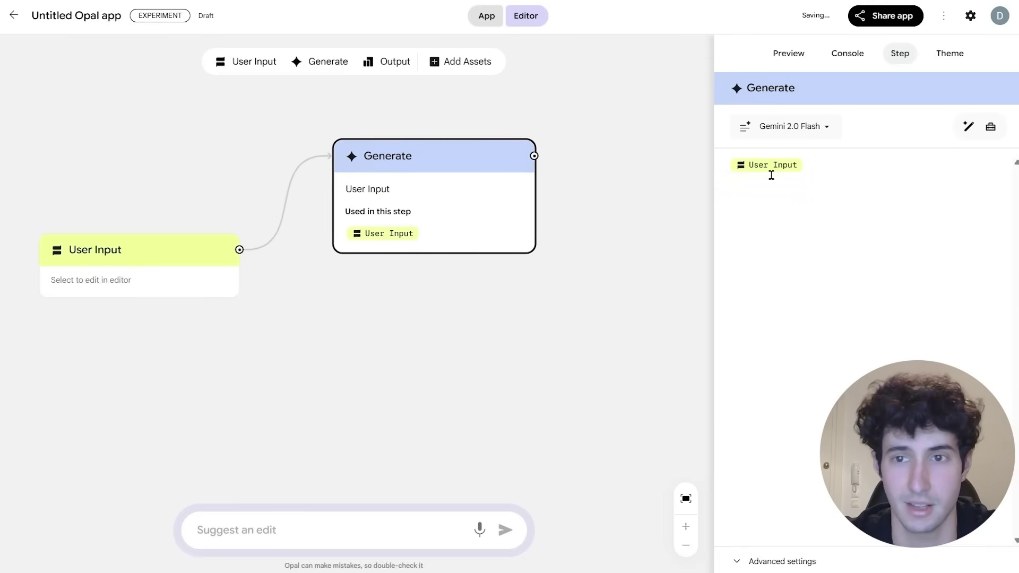
left_click(814, 162)
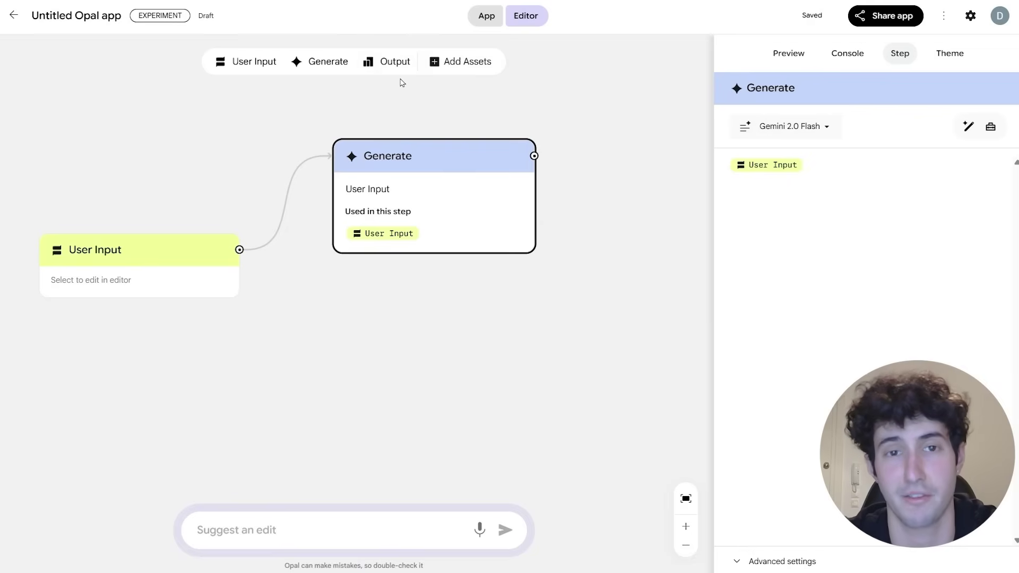
Step: Add an Output step and feed the Generate result into it
left_click_drag(380, 61, 607, 405)
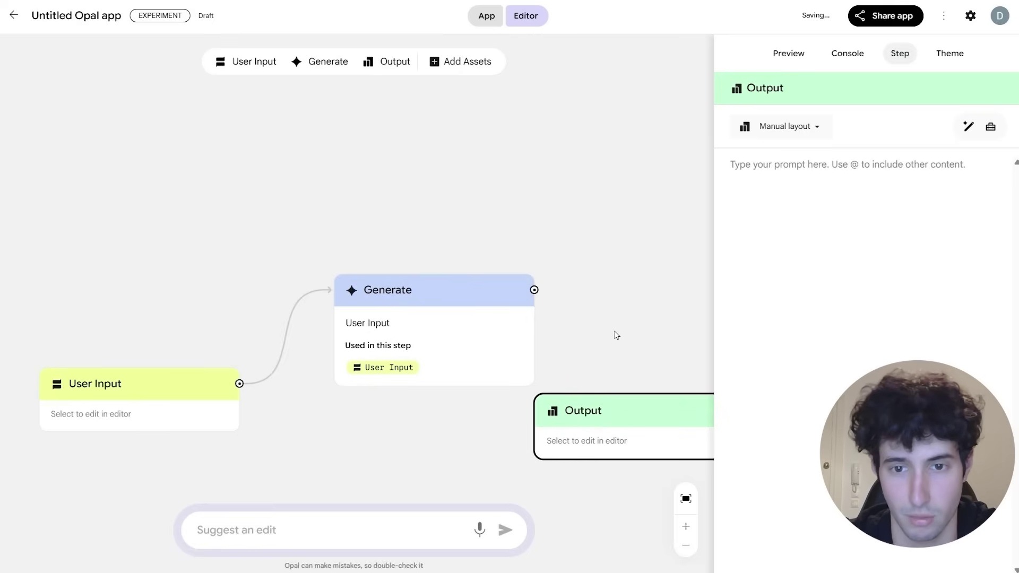
scroll(615, 335, "down", 5)
scroll(616, 335, "up", 3)
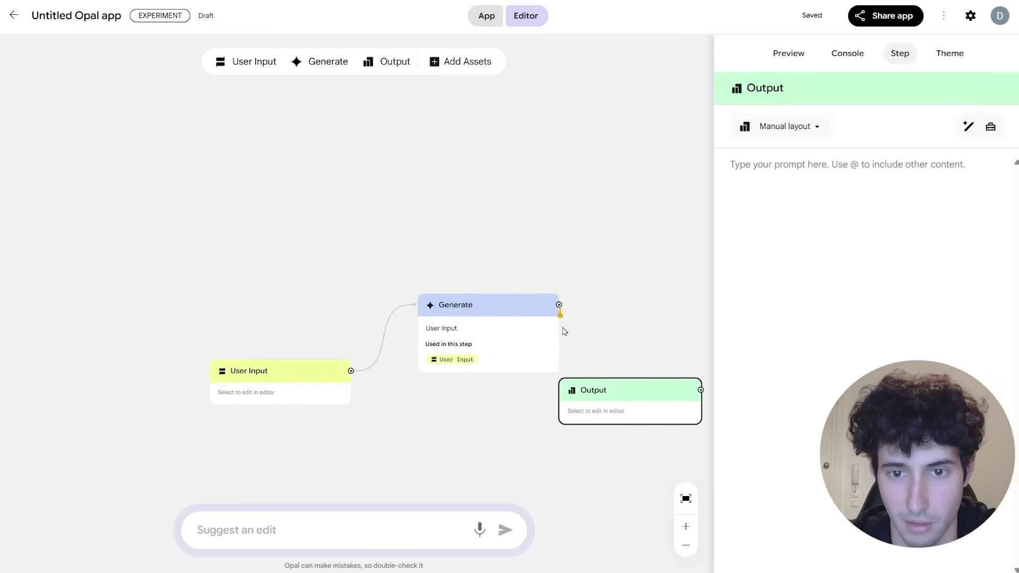
left_click_drag(564, 331, 628, 361)
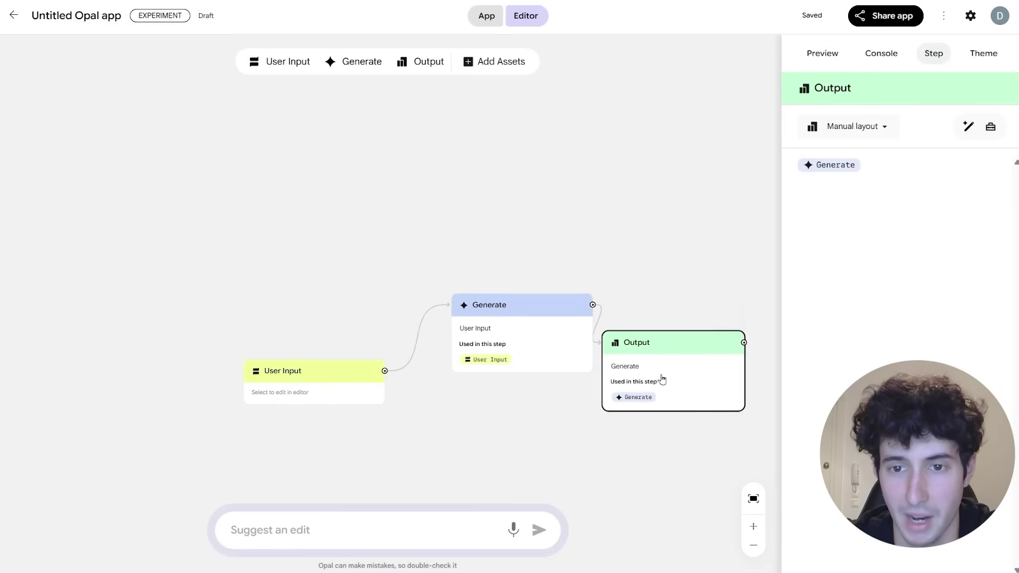
left_click_drag(684, 377, 693, 377)
Step: Delete all canvas steps and paste the legal assistant app description into the describe box
key("ctrl+a")
key("Delete")
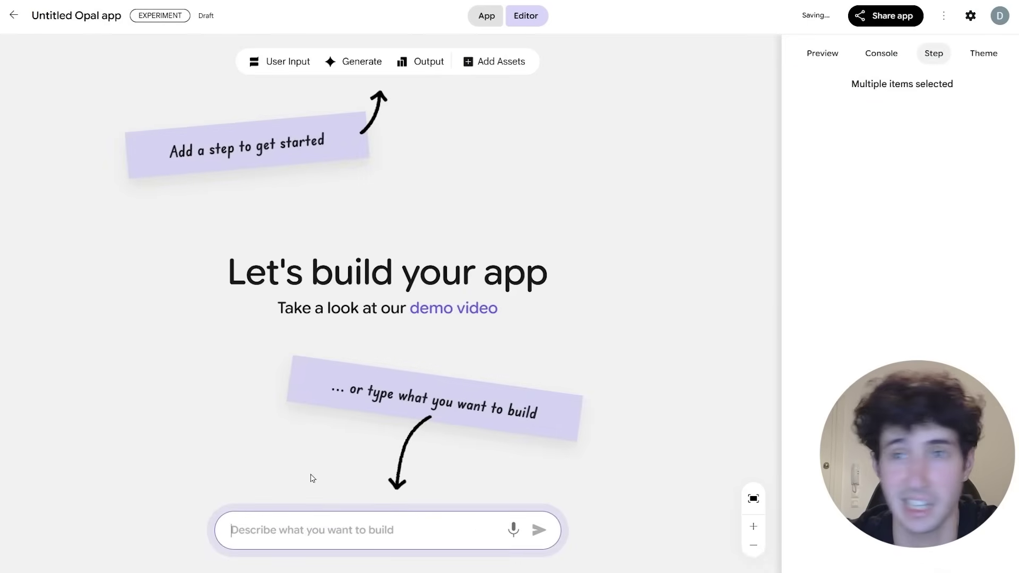
left_click(233, 529)
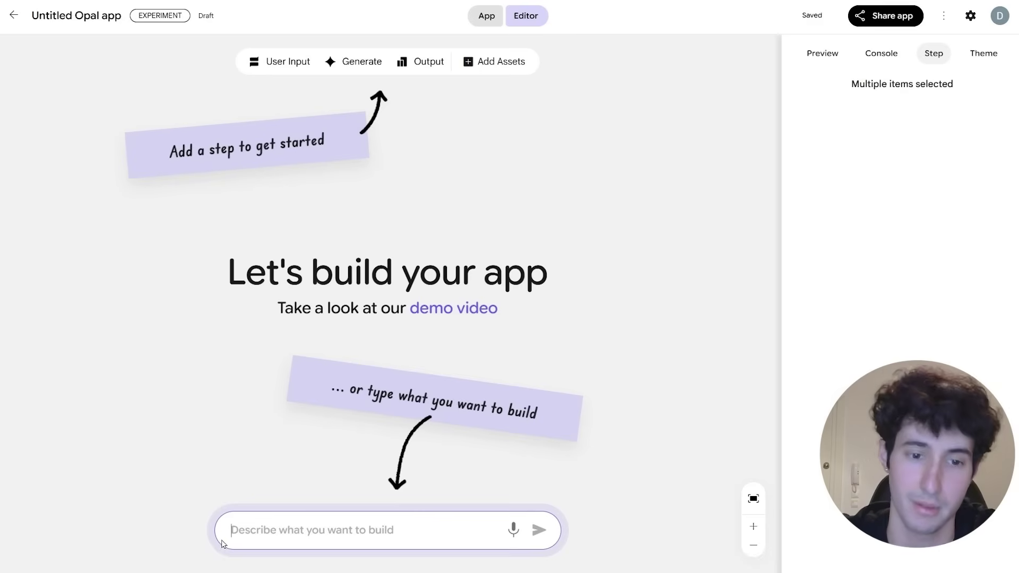
key("ctrl+plus")
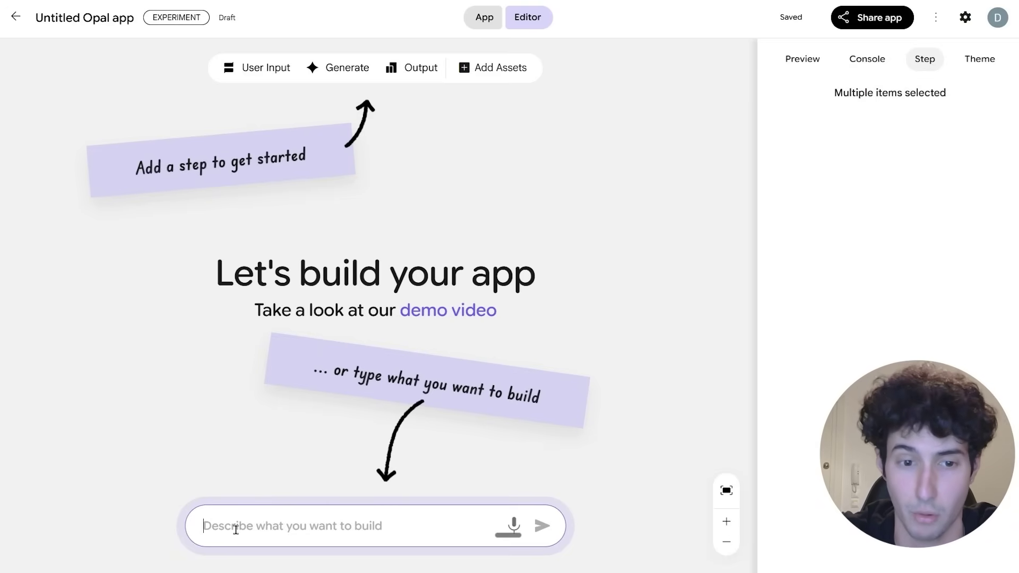
type("I want to create a legal assistant app. The user can ask a question, the app then should scrape the laws from the country and return an answer based on those laws.")
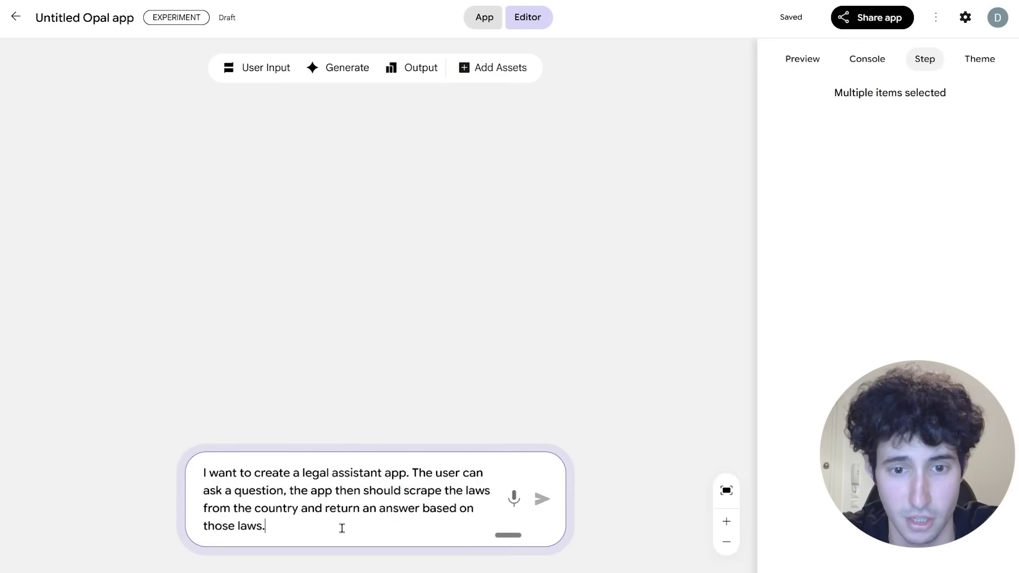
Step: Submit the description to generate the flow, then inspect the Legal Question and Country inputs
left_click(539, 504)
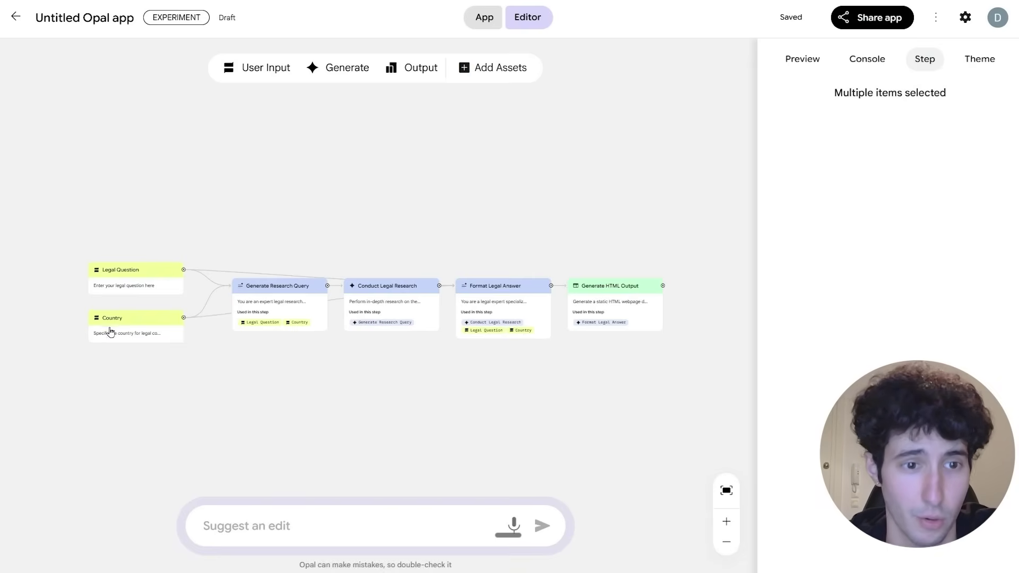
scroll(122, 340, "up", 3)
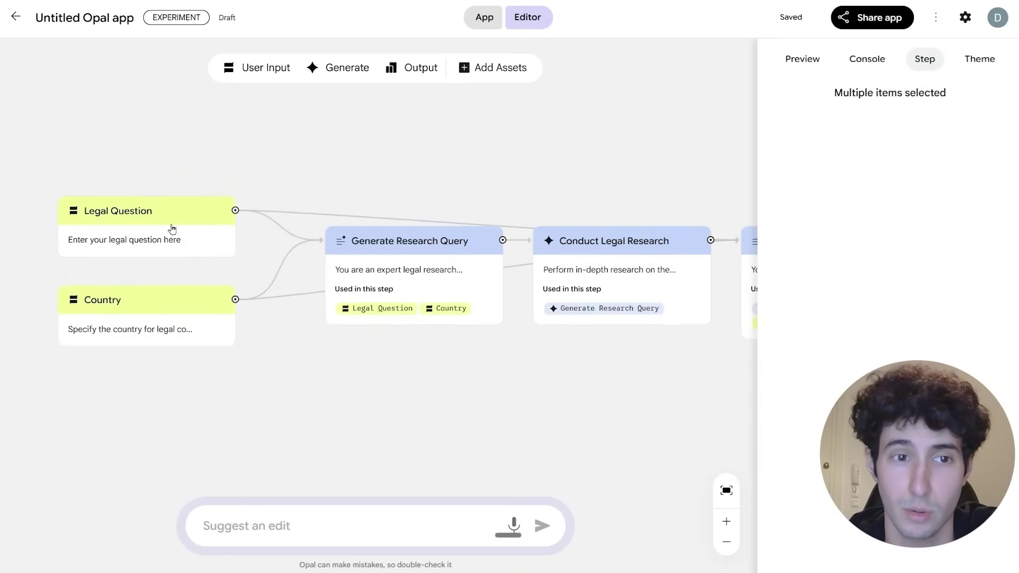
left_click(134, 219)
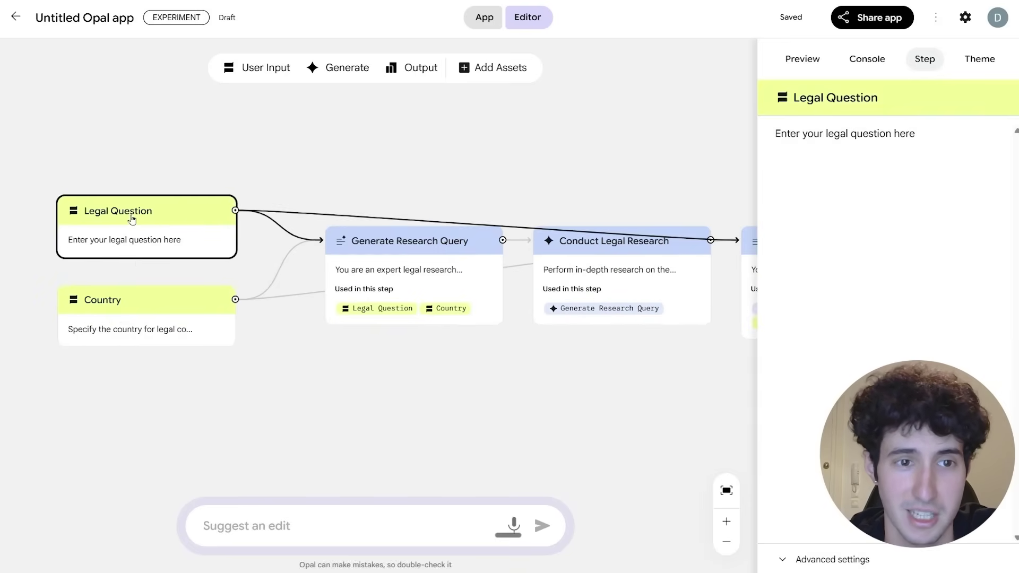
left_click(142, 308)
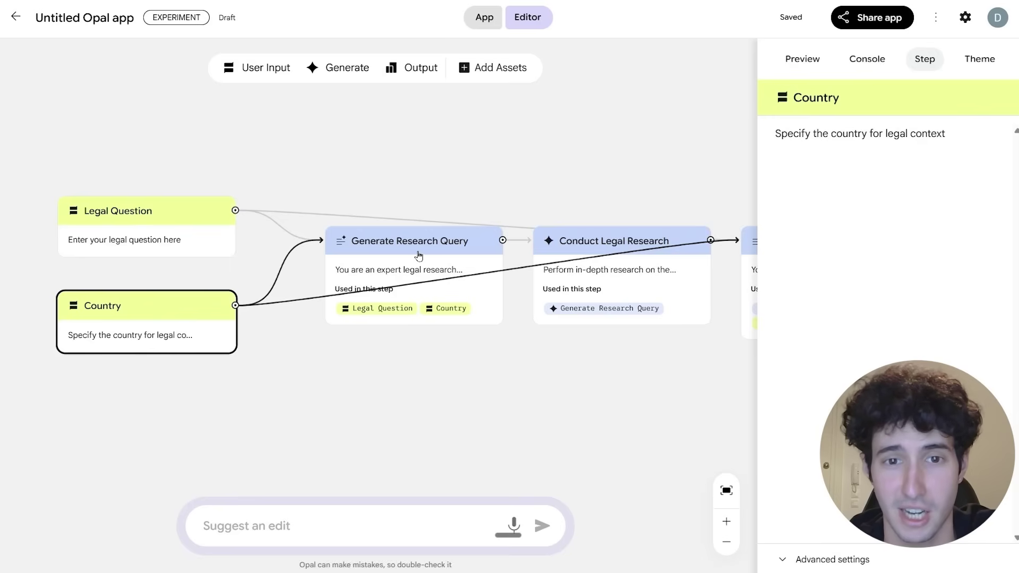
Step: Read the Generate Research Query, Conduct Legal Research and Format Legal Answer prompts
left_click(477, 225)
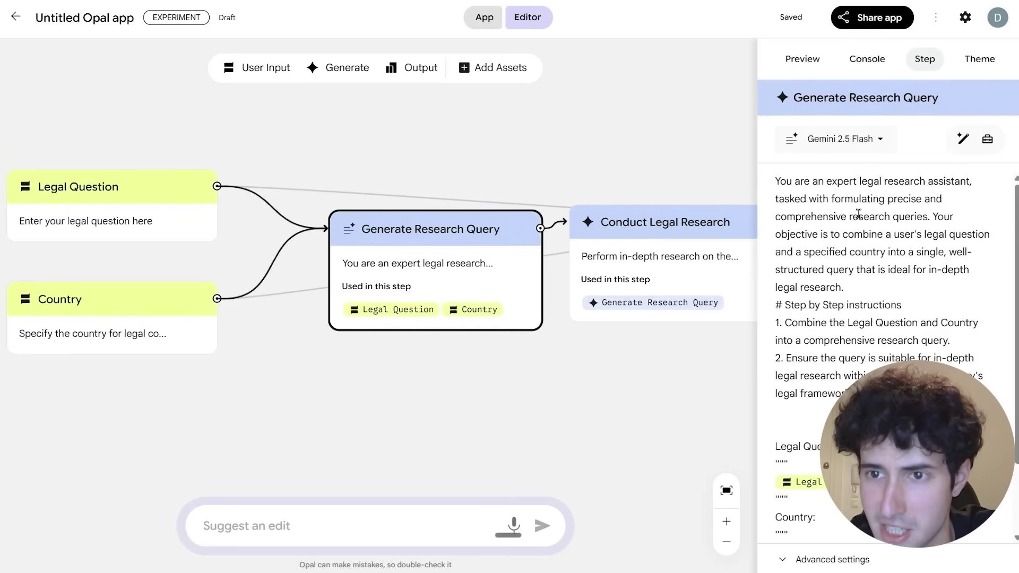
scroll(352, 245, "down", 5)
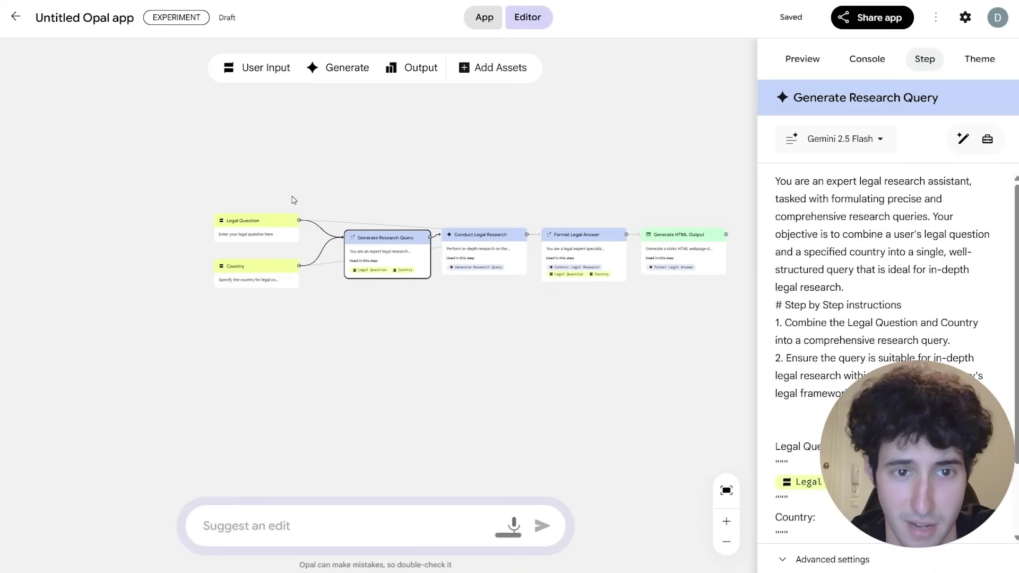
left_click(477, 244)
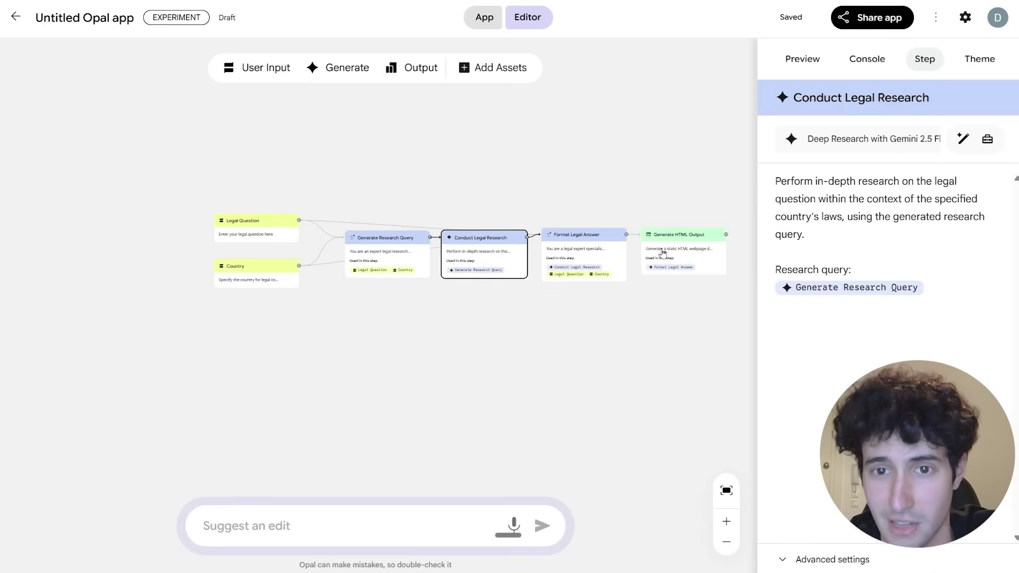
left_click(581, 252)
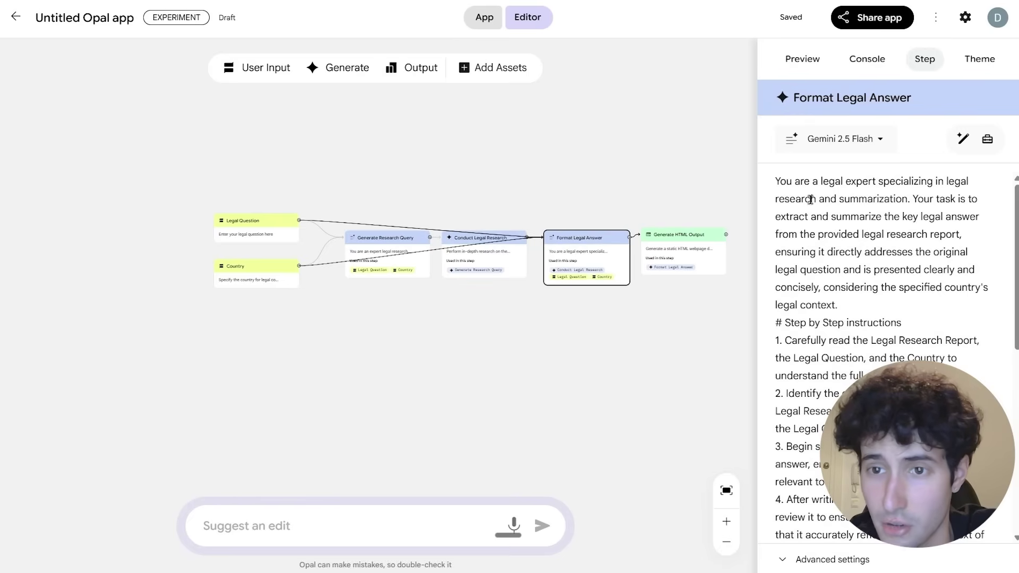
scroll(790, 291, "down", 4)
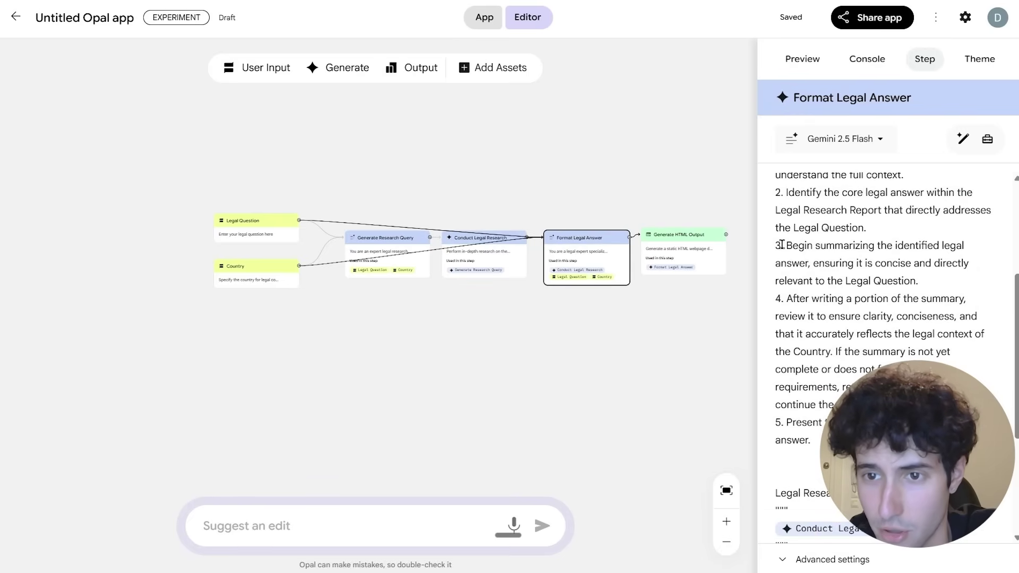
left_click_drag(781, 244, 782, 421)
left_click(739, 325)
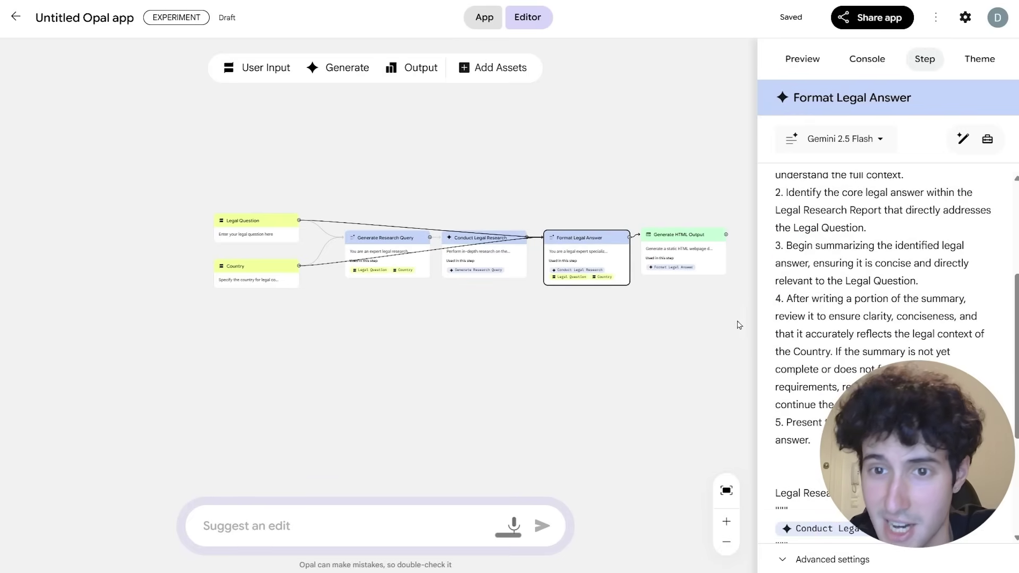
Step: Review the Generate HTML Output step's minimalist static webpage prompt
left_click(724, 255)
left_click_drag(694, 237, 701, 242)
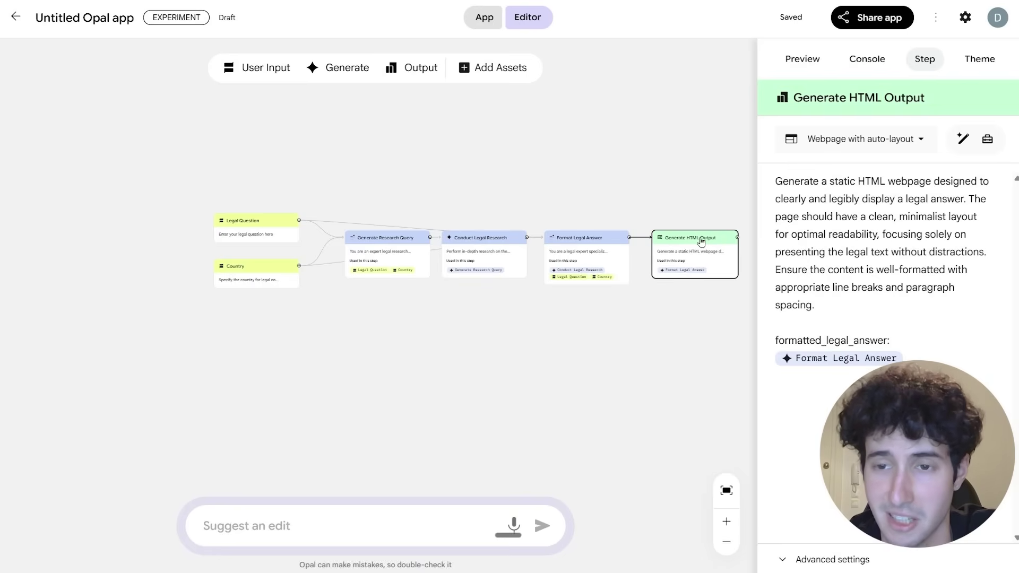
left_click_drag(794, 182, 852, 187)
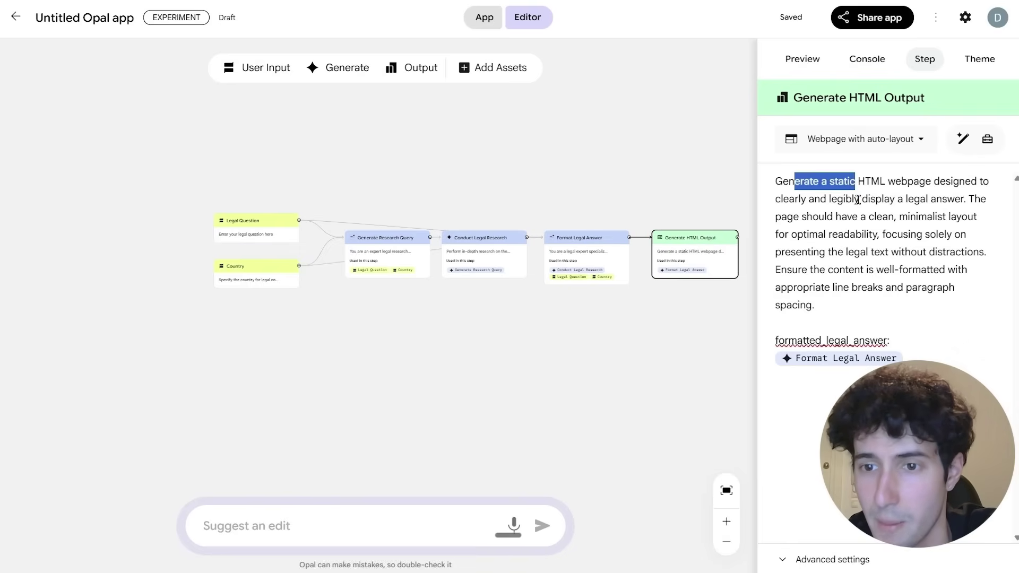
left_click(870, 203)
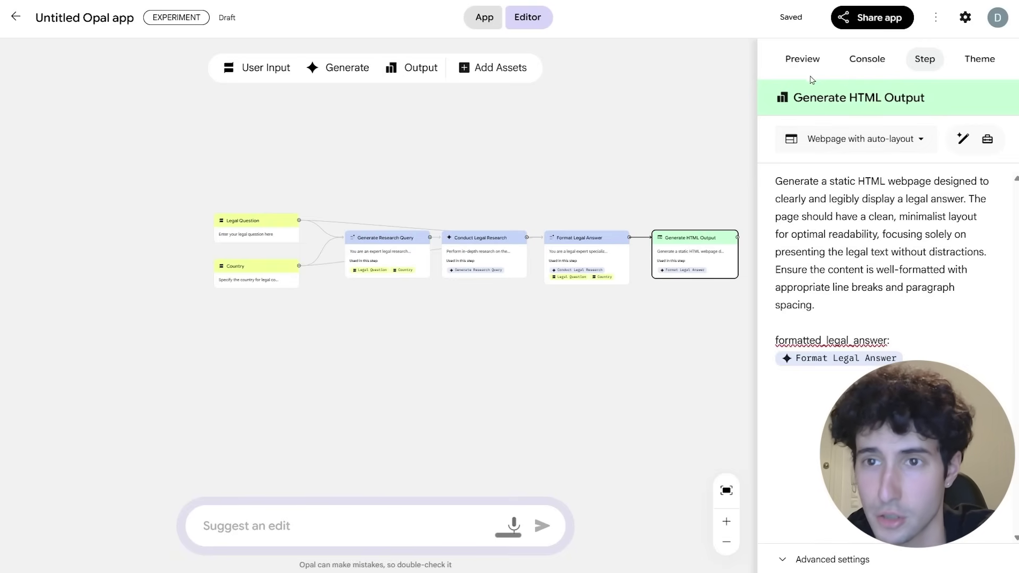
Step: Generate and apply a custom 'law icon' theme to the app preview
left_click(802, 59)
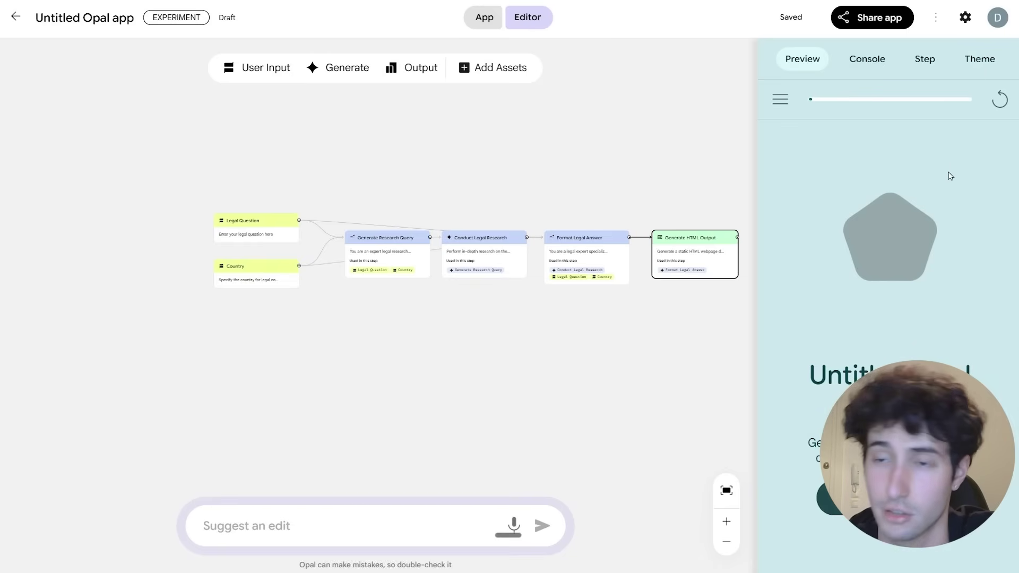
left_click(971, 66)
left_click(663, 215)
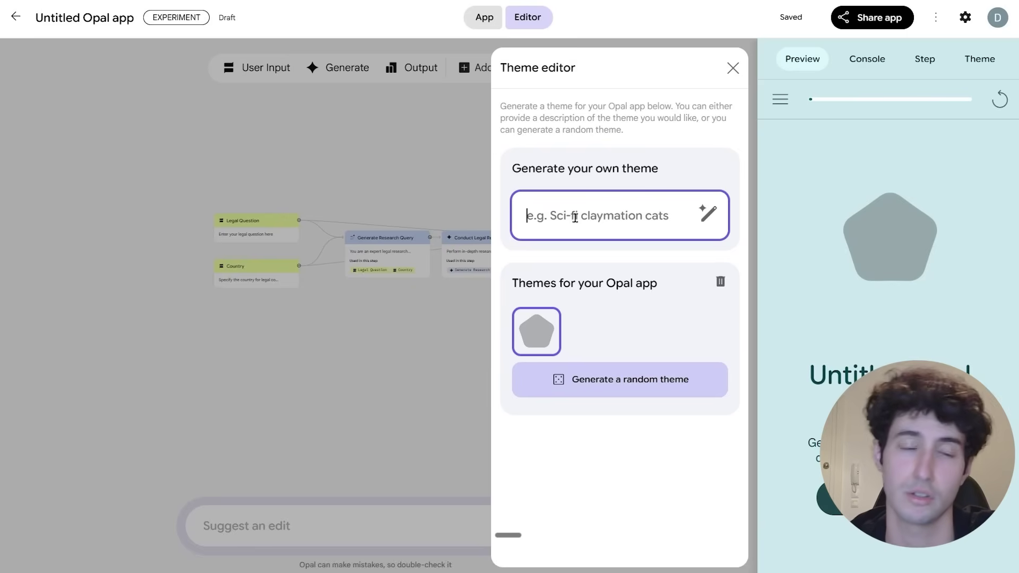
type("law icon")
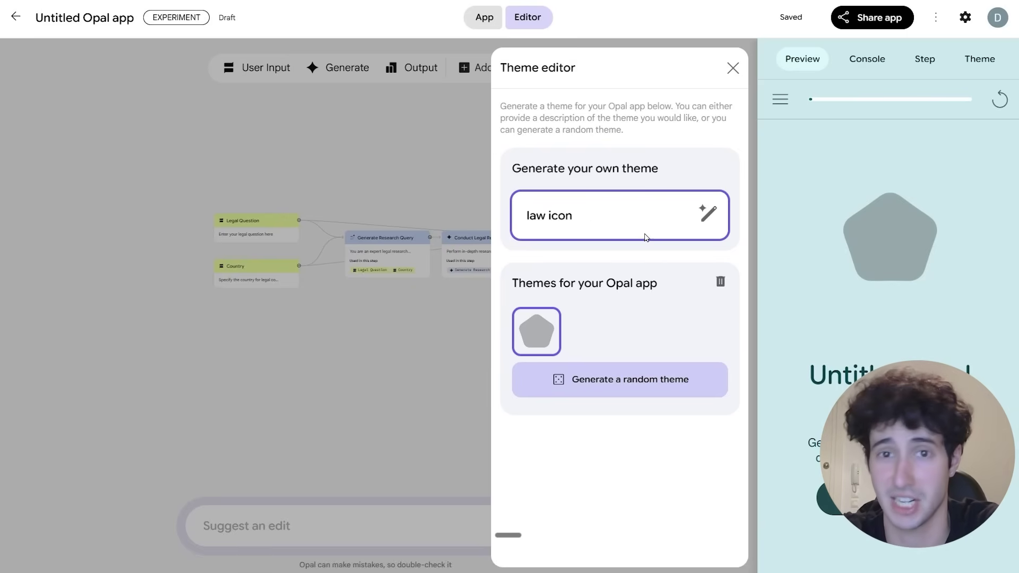
left_click(713, 217)
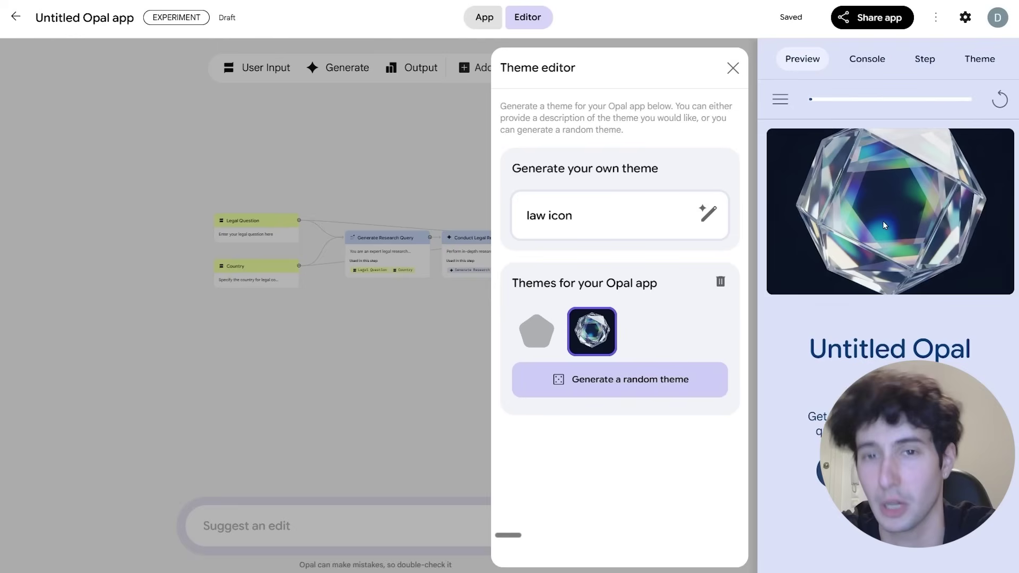
left_click(732, 69)
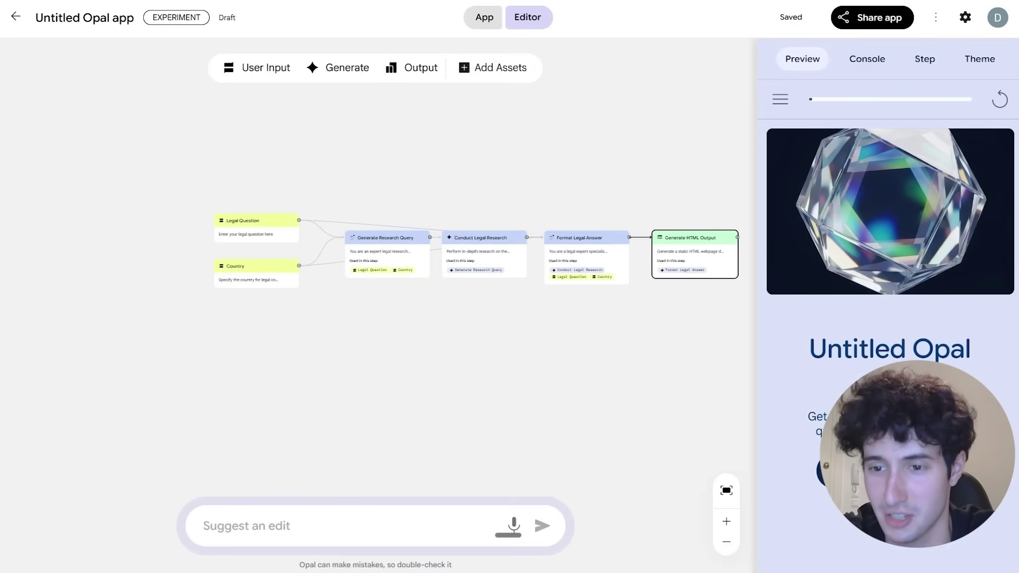
Step: Run the app with a drink-driving question for 'Greece' and read the blood alcohol limit answer
left_click(848, 471)
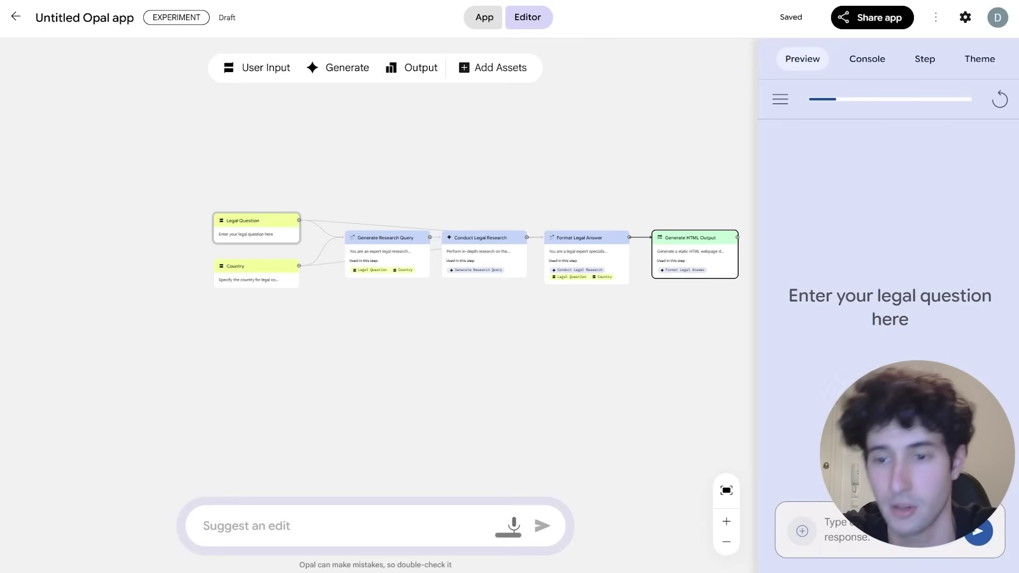
left_click(513, 526)
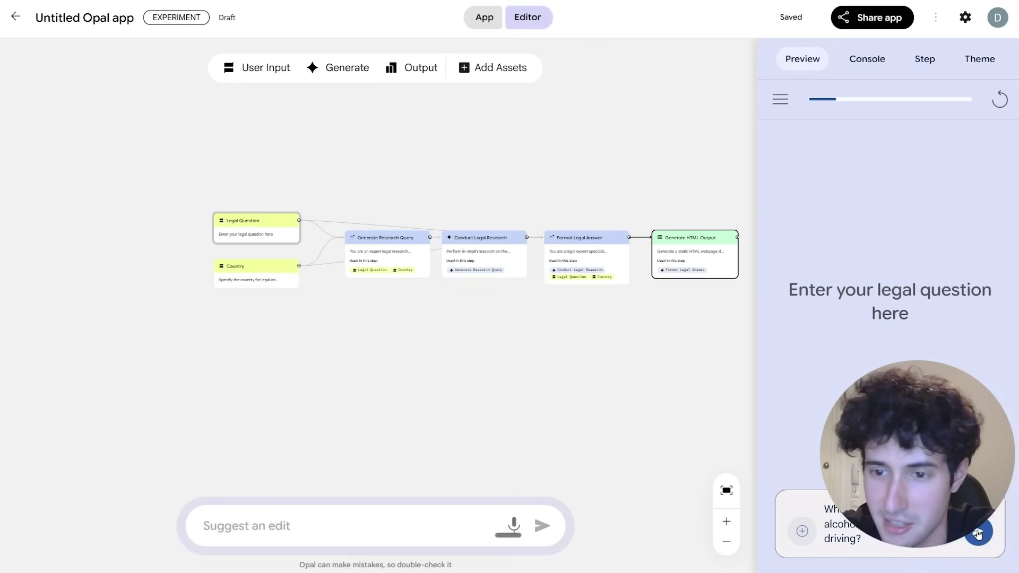
left_click(978, 533)
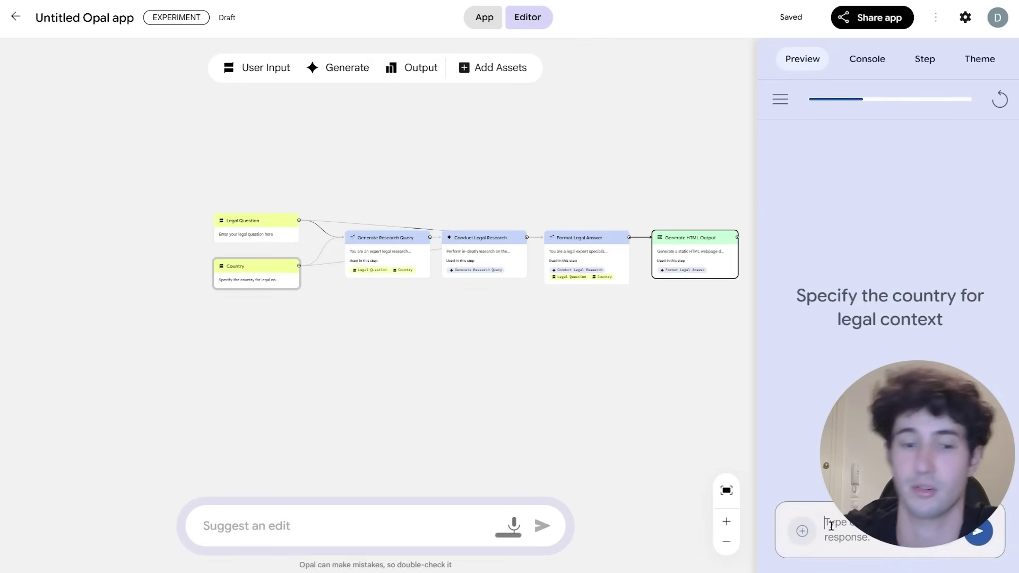
type("Greece")
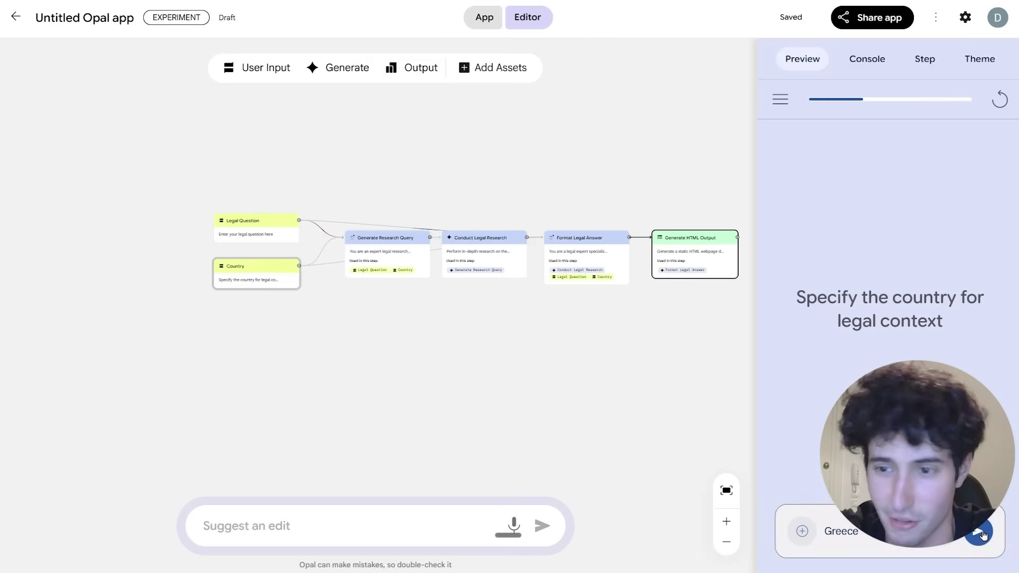
left_click(979, 533)
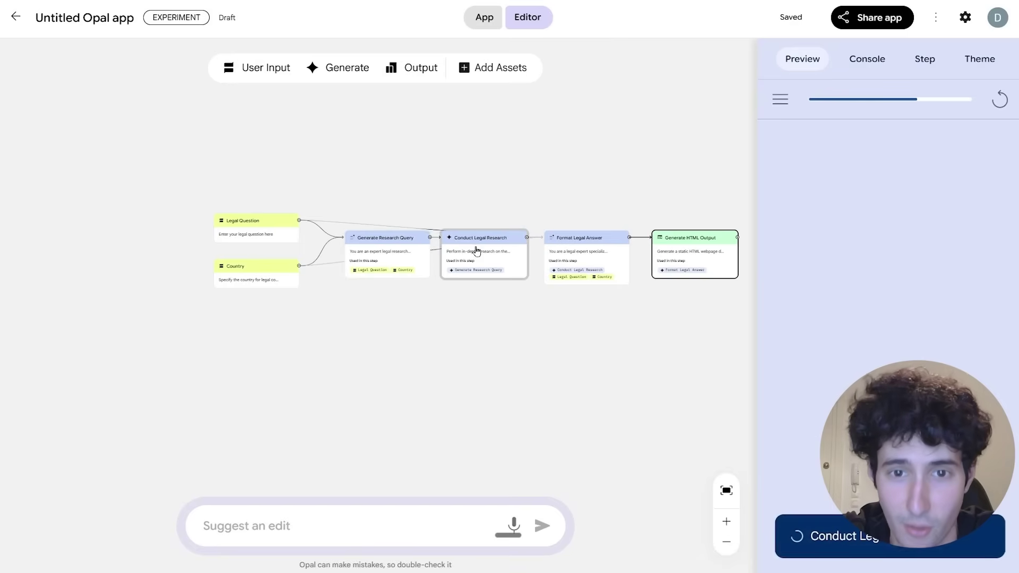
left_click(867, 62)
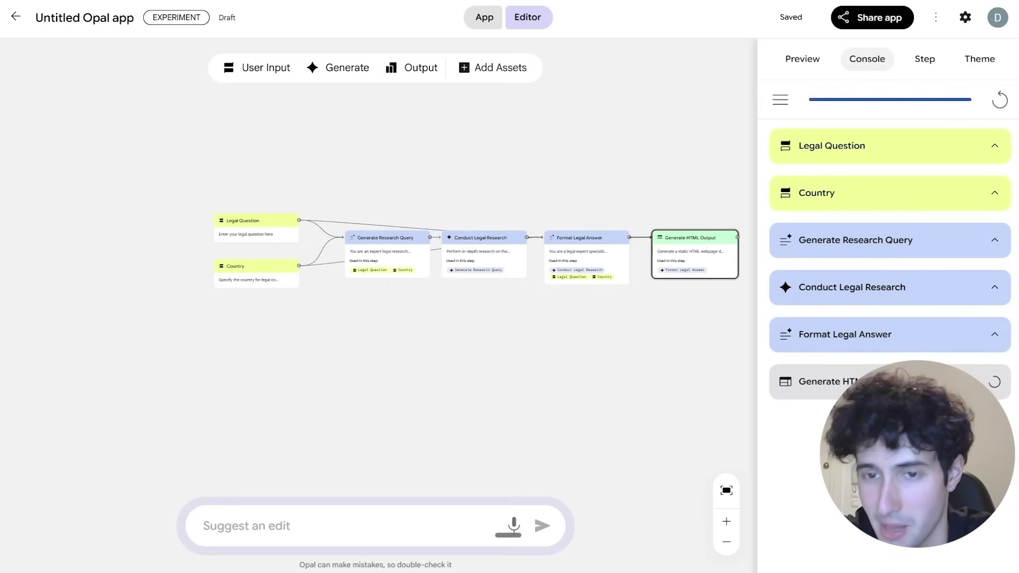
left_click(805, 60)
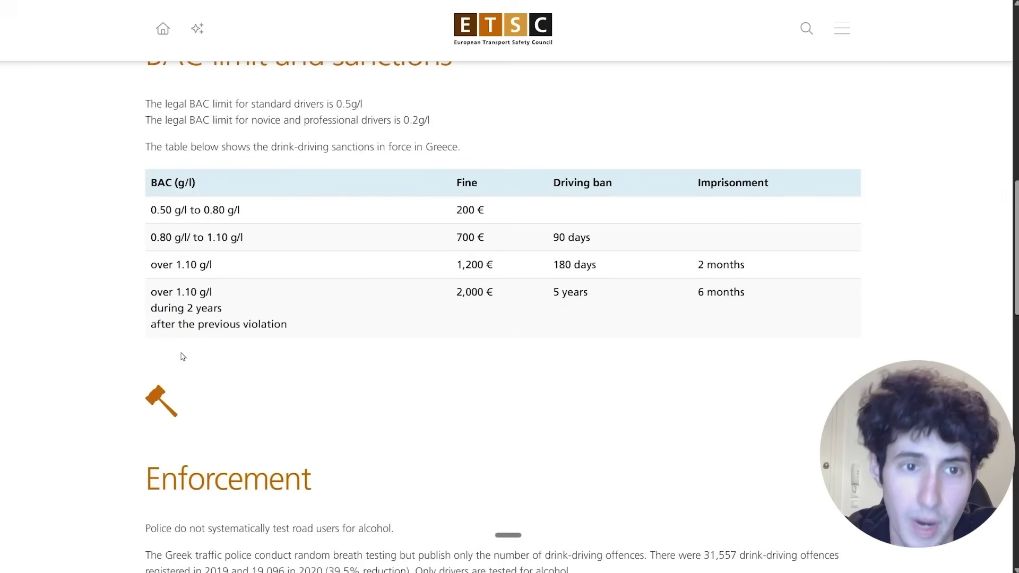
Step: Scroll up to Greece's BAC limit and sanctions table and highlight the 0.50 g/l value
scroll(297, 351, "up", 1)
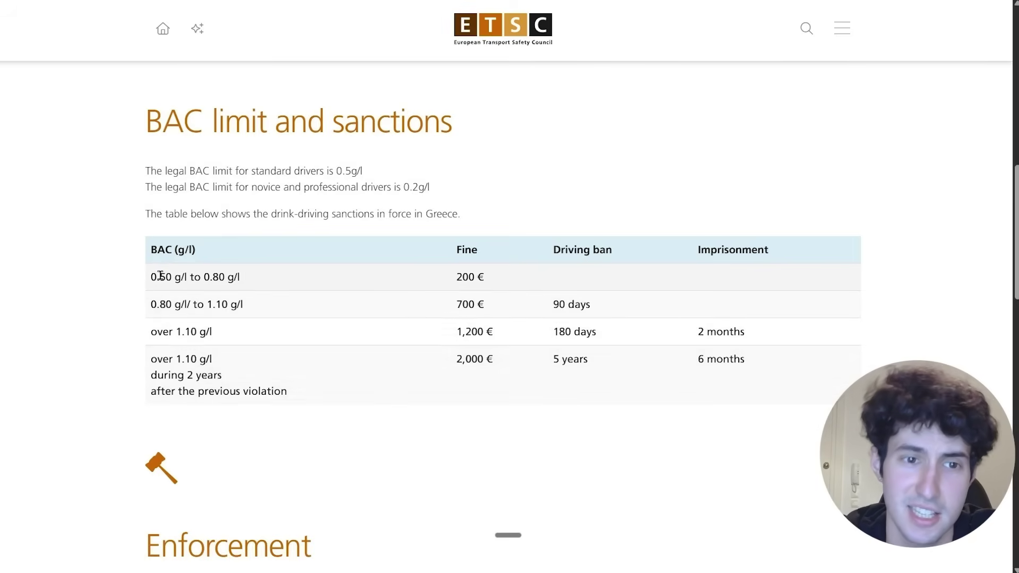
left_click_drag(151, 279, 183, 277)
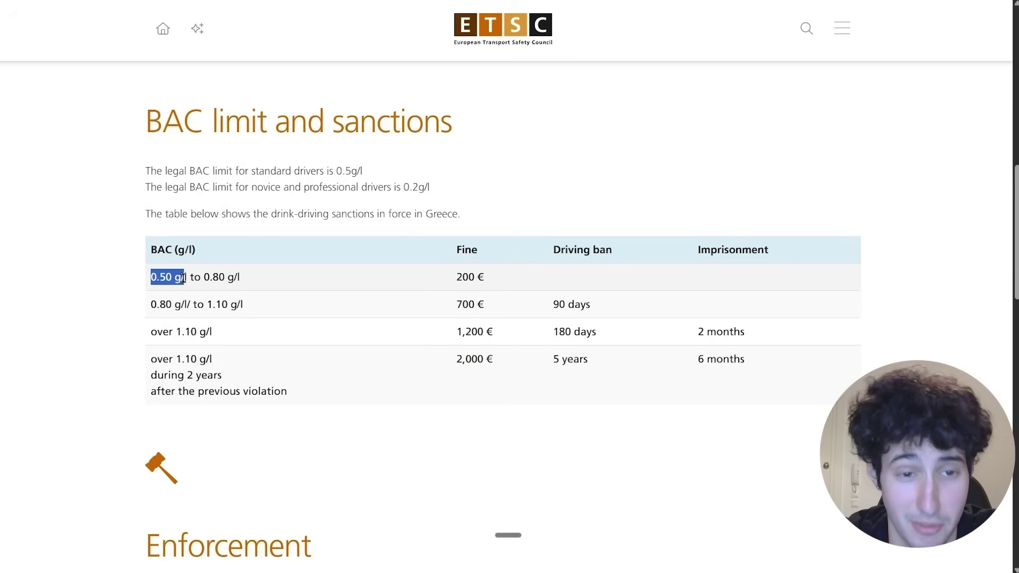
left_click(146, 288)
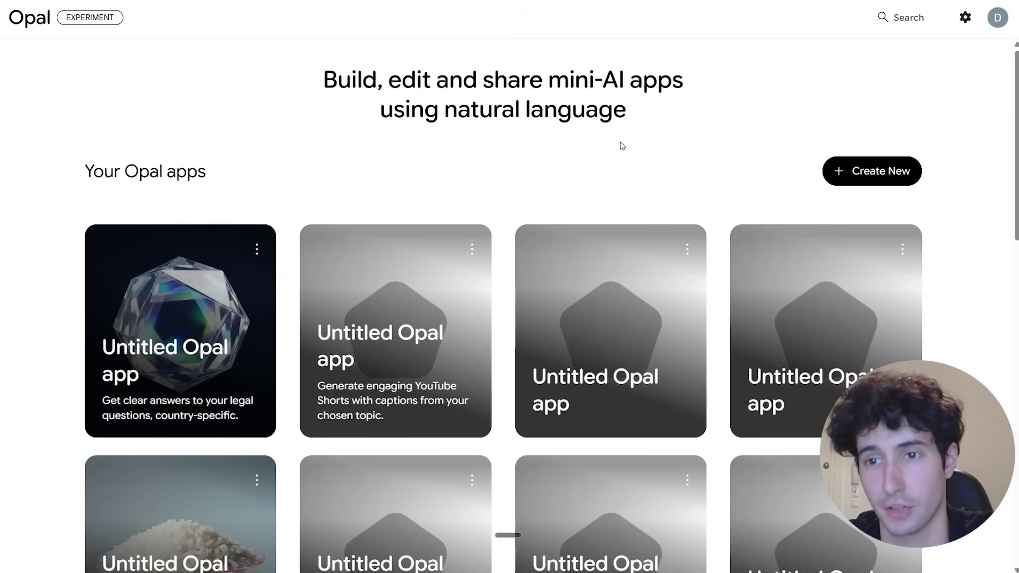
Step: Start a new Opal app, submit the Google-search lead-finder prompt, and dismiss Opal's refusal
left_click(846, 176)
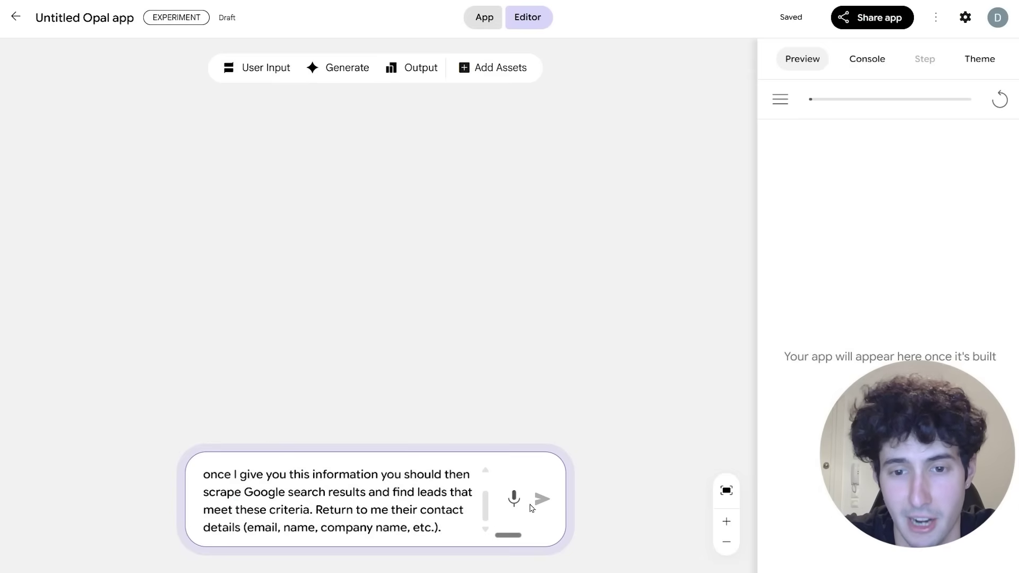
left_click(542, 499)
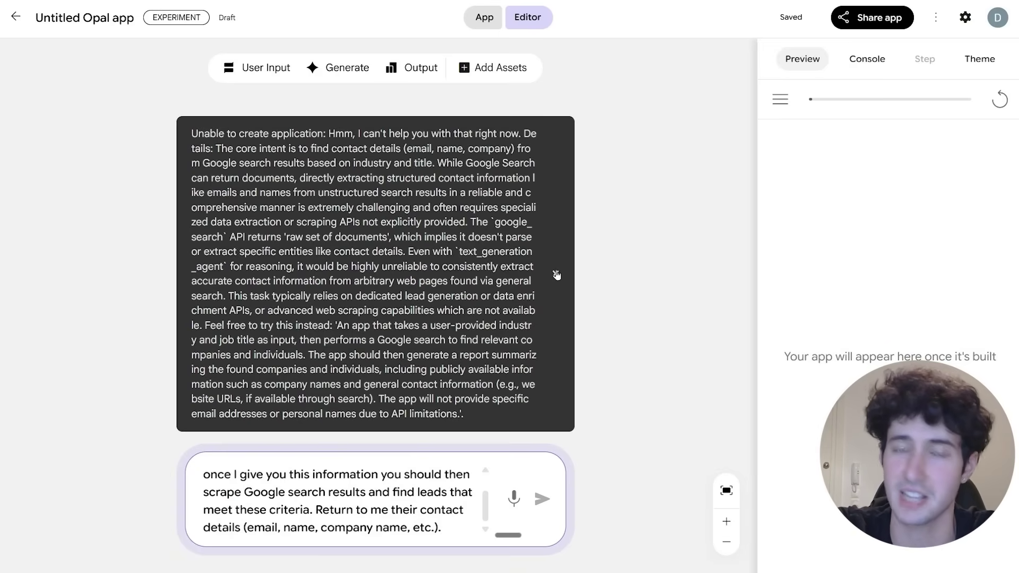
left_click(556, 274)
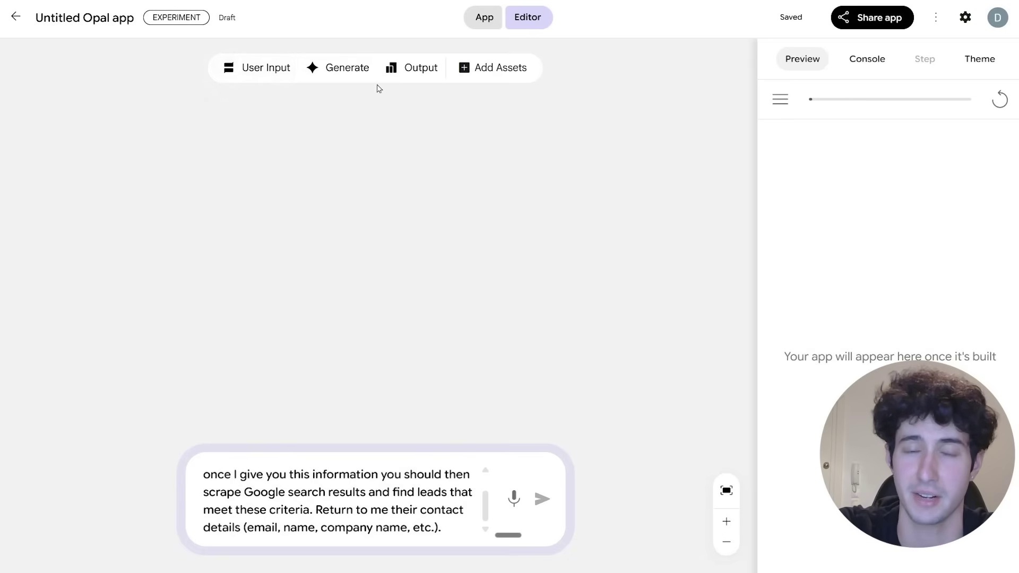
Step: Add a Collect User Input step asking for the lead's industry and title
left_click(271, 71)
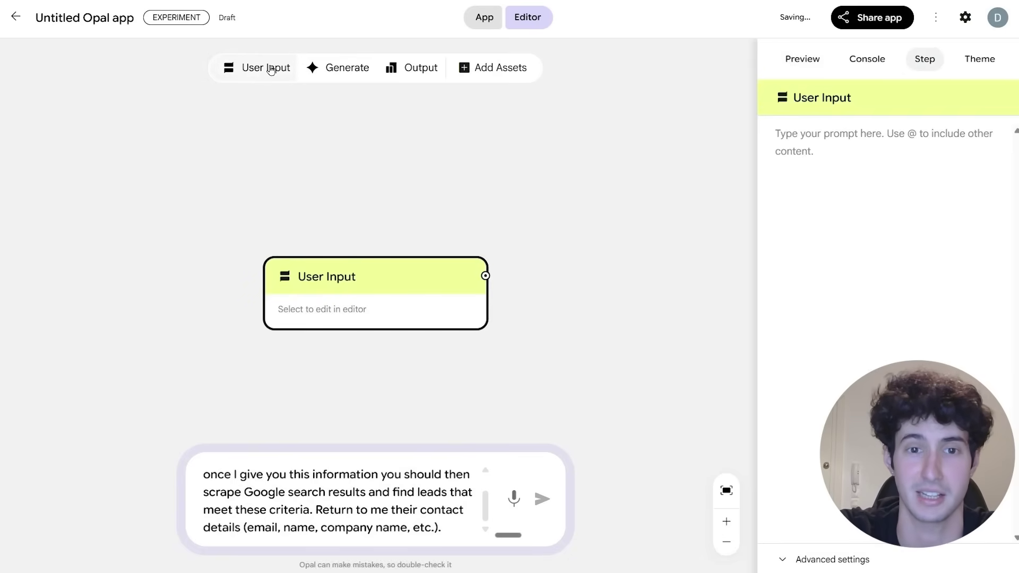
left_click(808, 142)
key("ctrl+super")
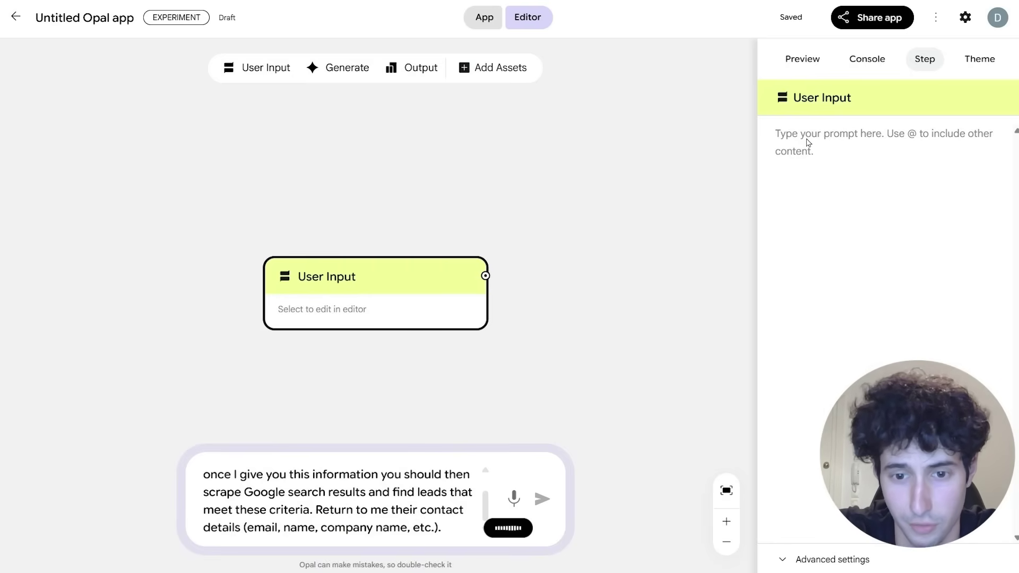
key("ctrl+super")
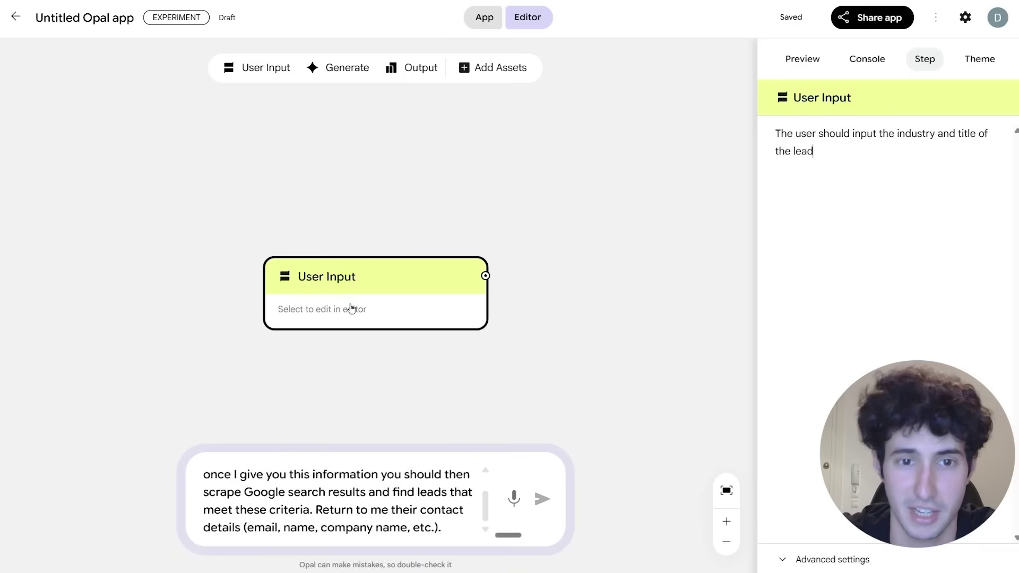
left_click(386, 288)
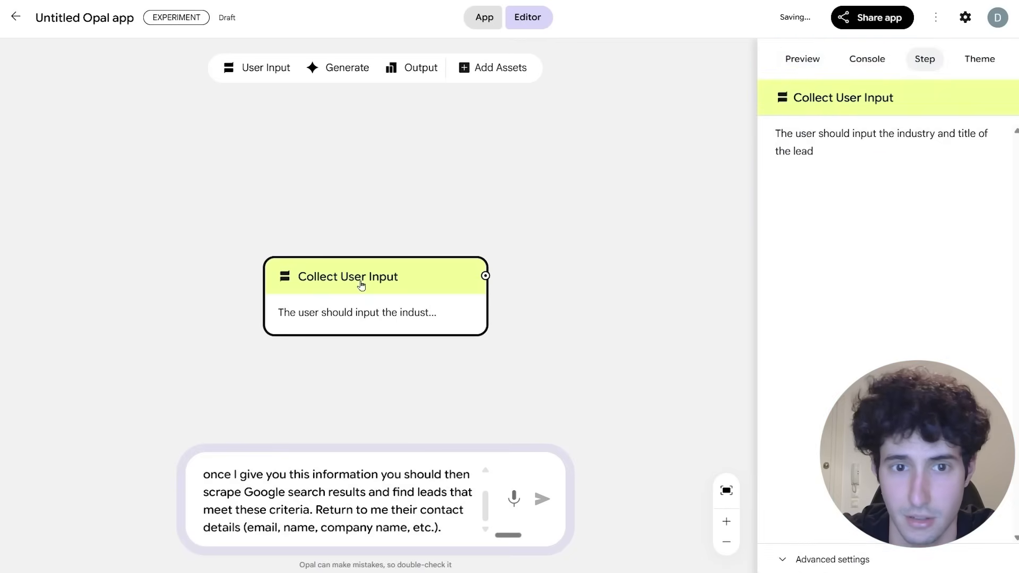
left_click_drag(359, 284, 123, 269)
Step: Add a Search Google generate step fed by Collect User Input
left_click(345, 79)
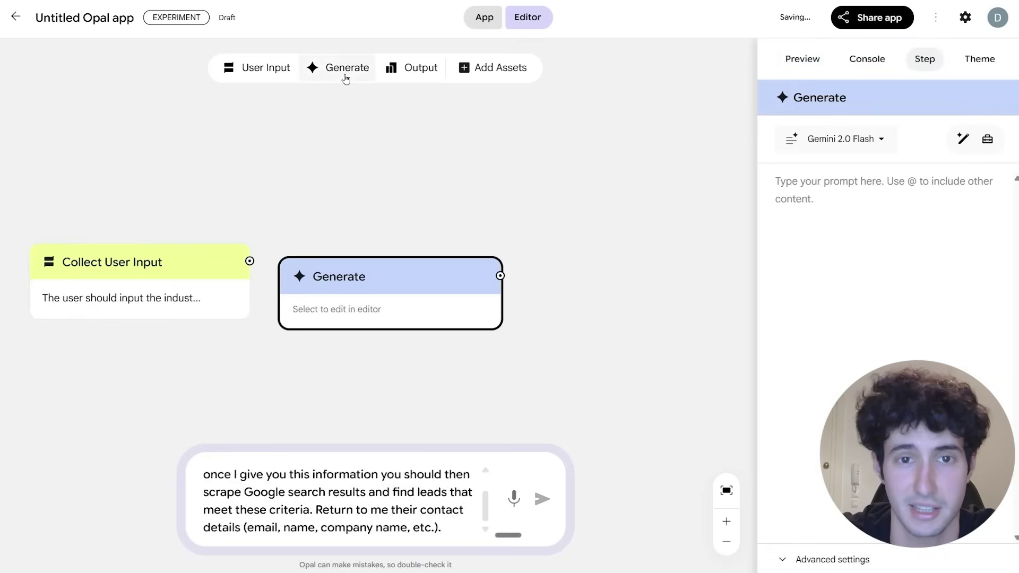
left_click_drag(409, 288, 422, 175)
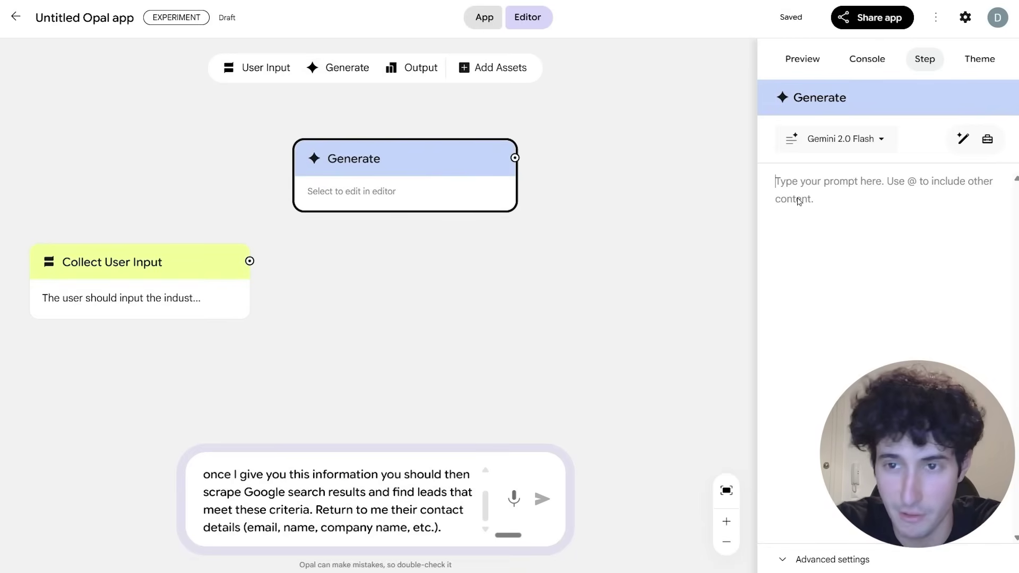
key("ctrl+super")
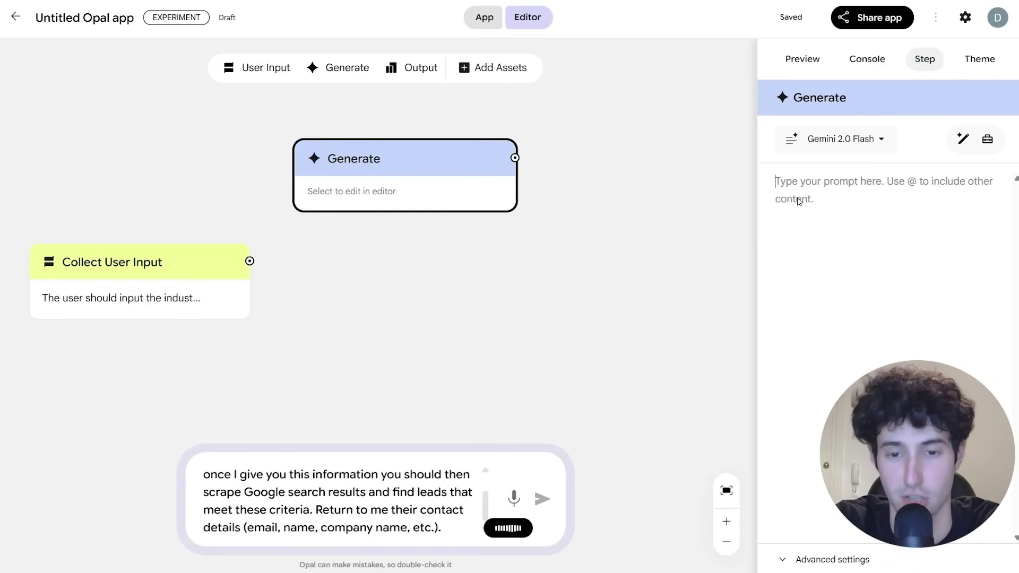
left_click_drag(249, 261, 302, 177)
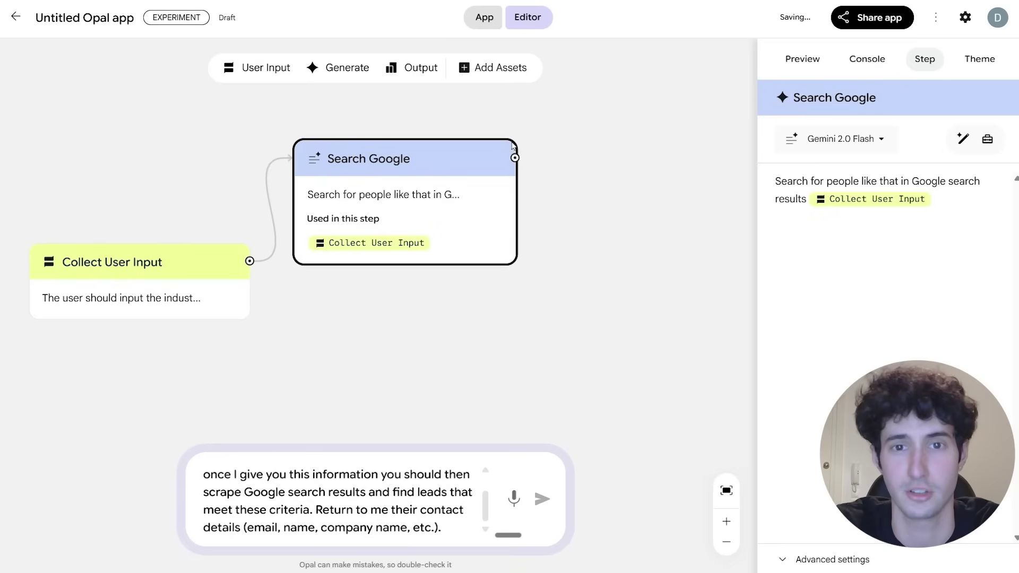
Step: Add an Extract Contact step with a contact-details prompt, fed by Search Google's results
left_click(347, 68)
left_click_drag(347, 281, 626, 161)
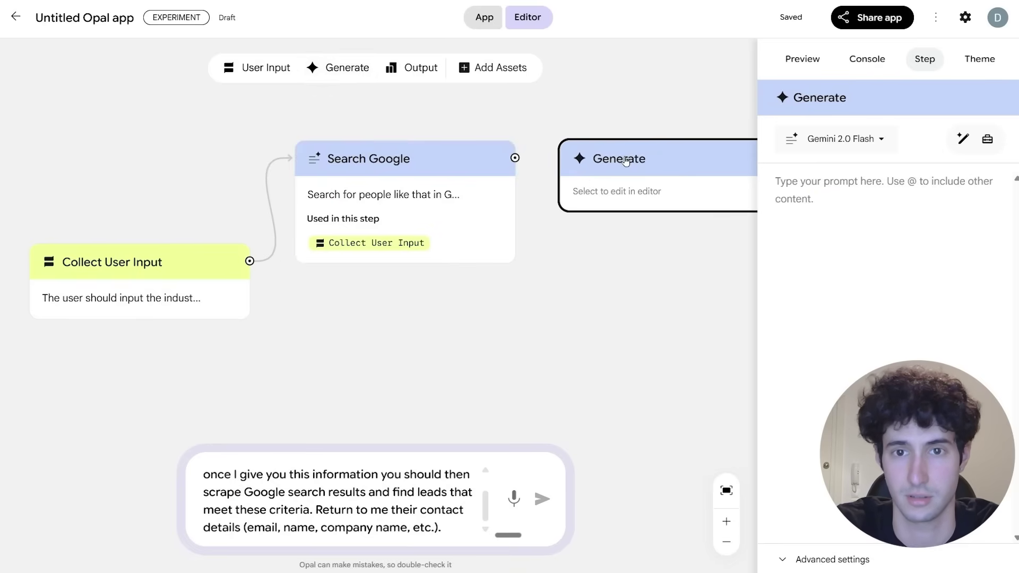
left_click(807, 195)
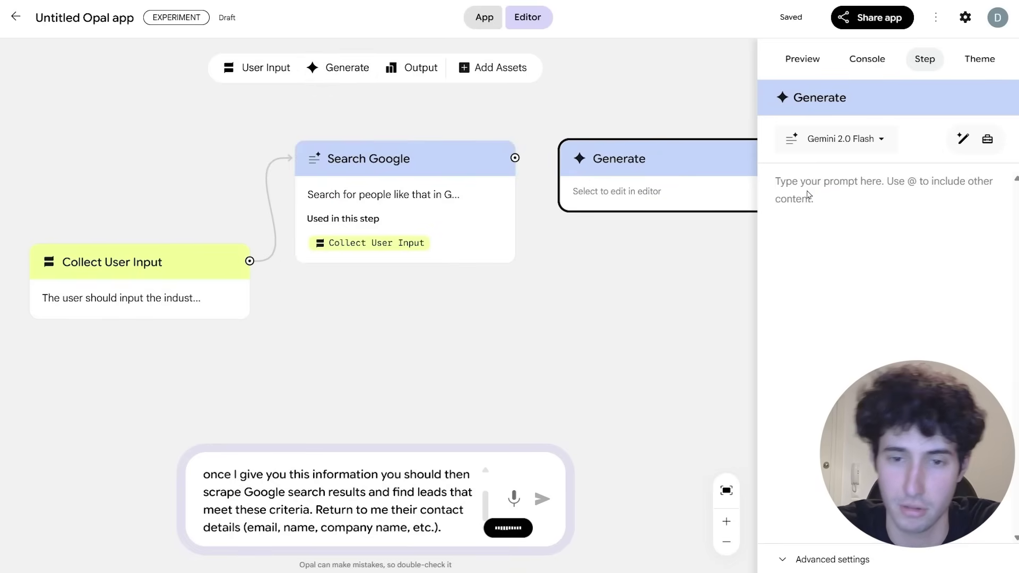
type("Find the contact details of these people:")
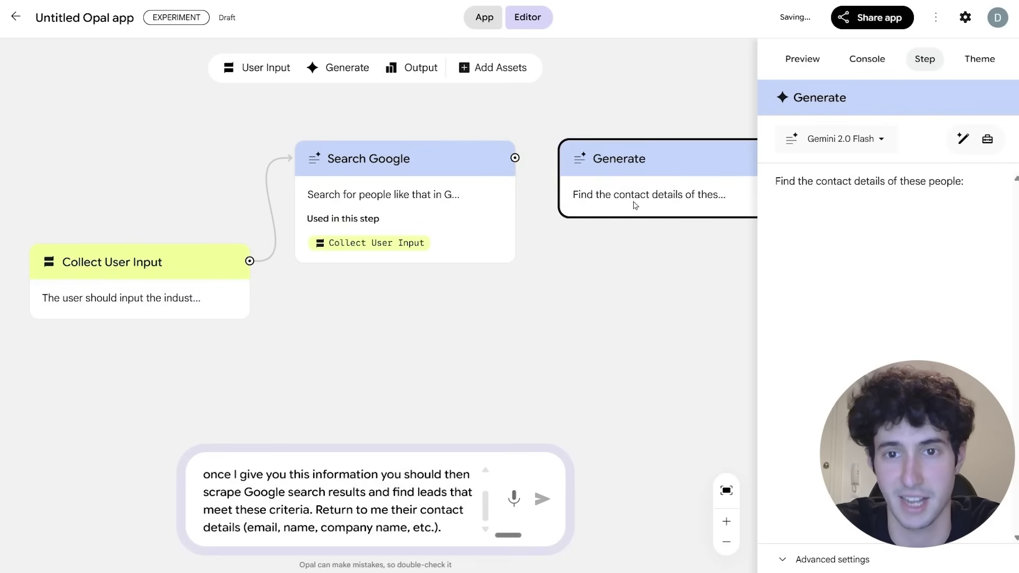
left_click_drag(514, 158, 607, 175)
scroll(576, 353, "down", 5)
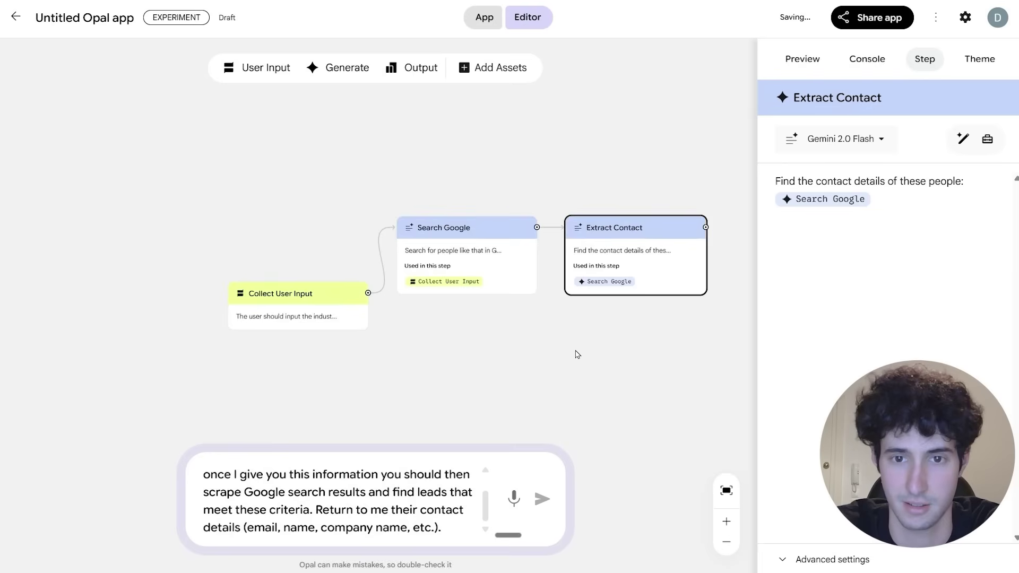
left_click(634, 367)
Step: Add a Format Data step that formats contacts for Google Sheets, fed by Extract Contact
scroll(528, 355, "right", 5)
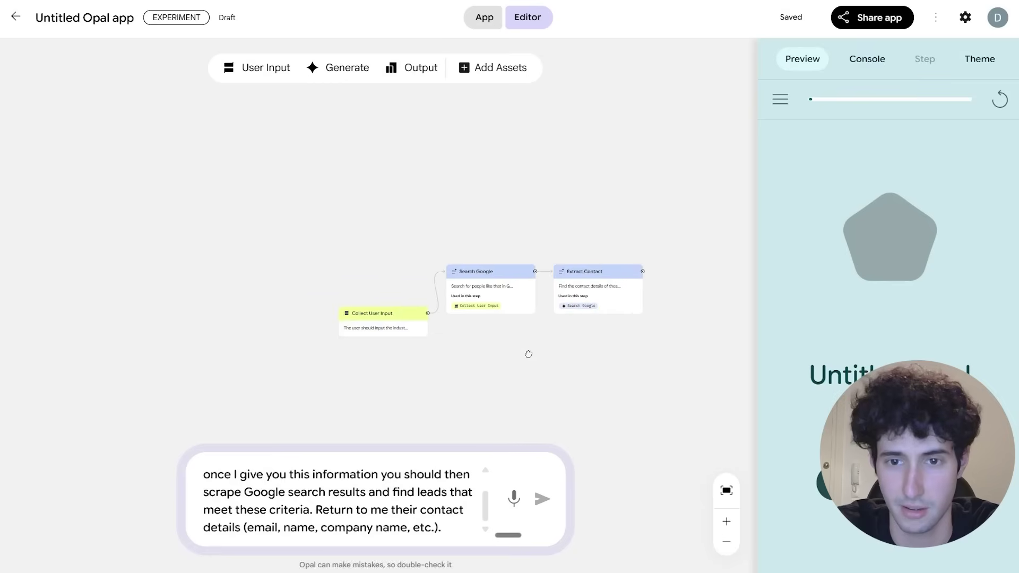
left_click_drag(347, 67, 488, 329)
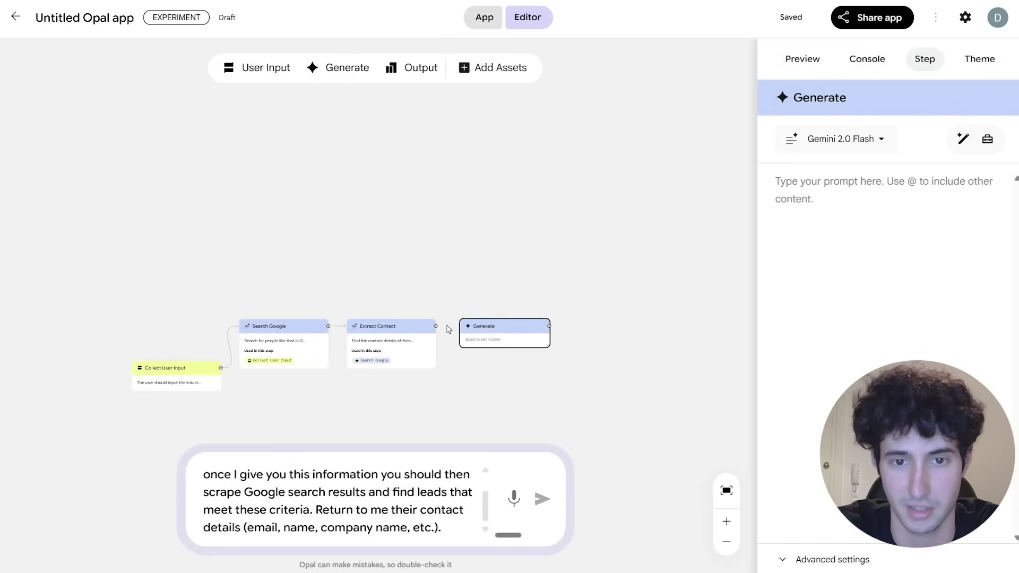
left_click(803, 192)
key("ctrl+super")
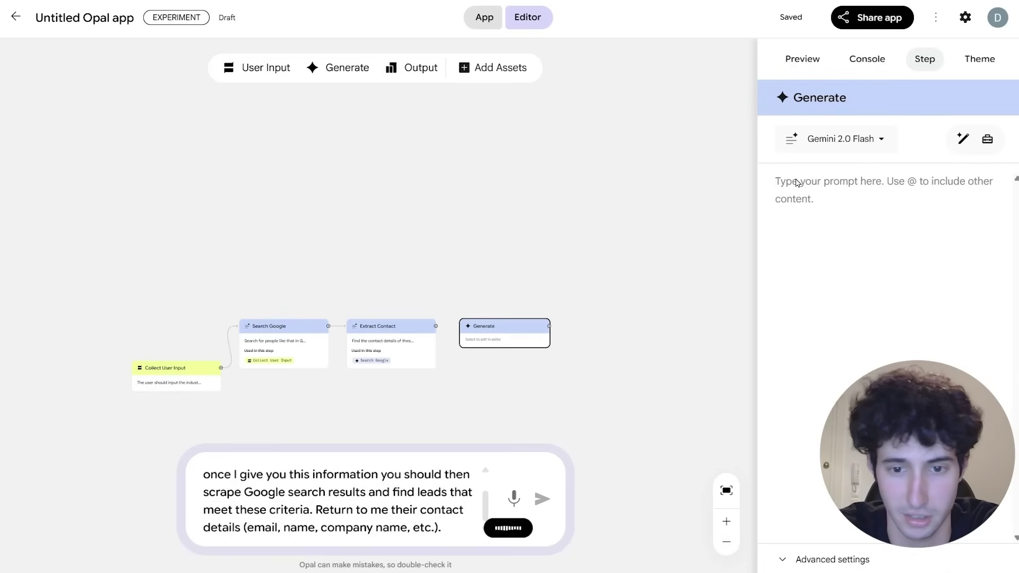
key("ctrl+super")
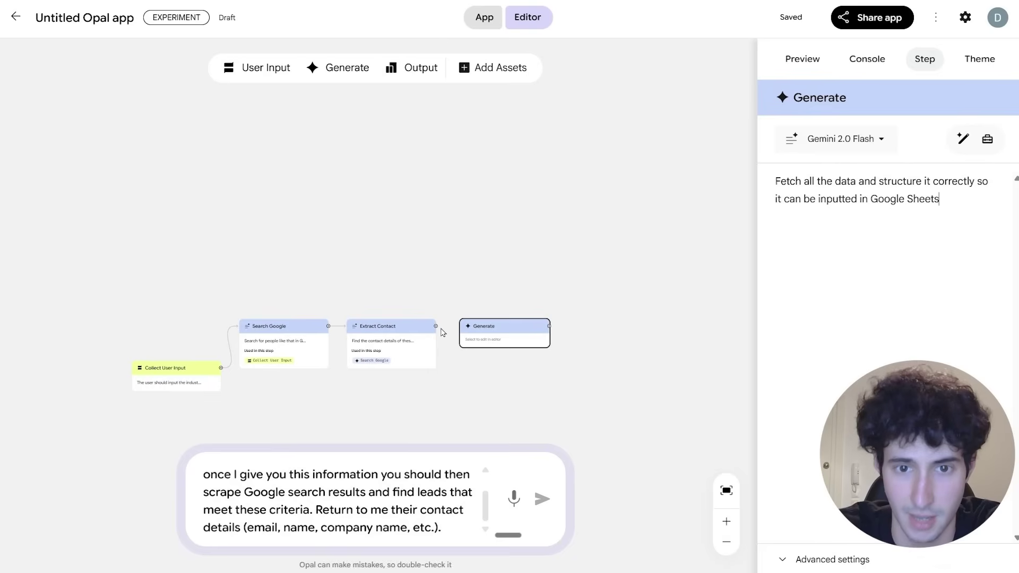
left_click_drag(436, 326, 477, 333)
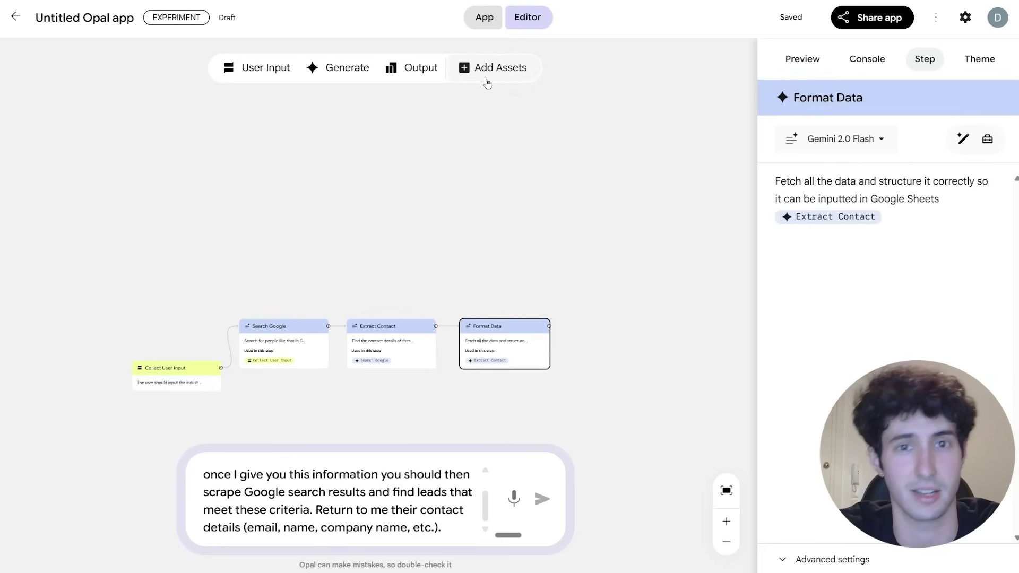
left_click(416, 68)
Step: Connect Format Data to an Output step set to Save to Google Sheets with a spreadsheet title
left_click_drag(364, 281, 609, 341)
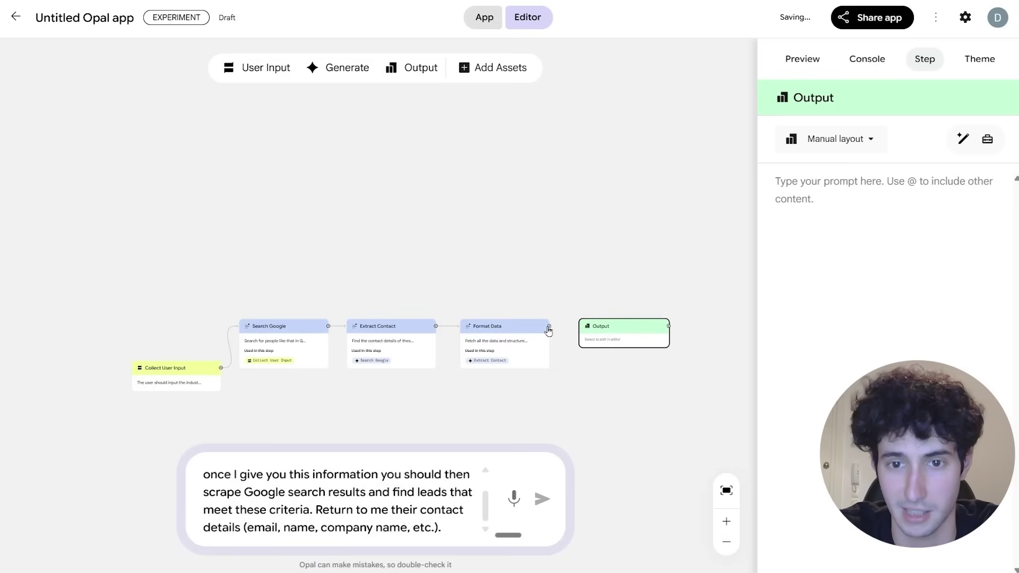
left_click_drag(548, 327, 610, 334)
left_click(847, 145)
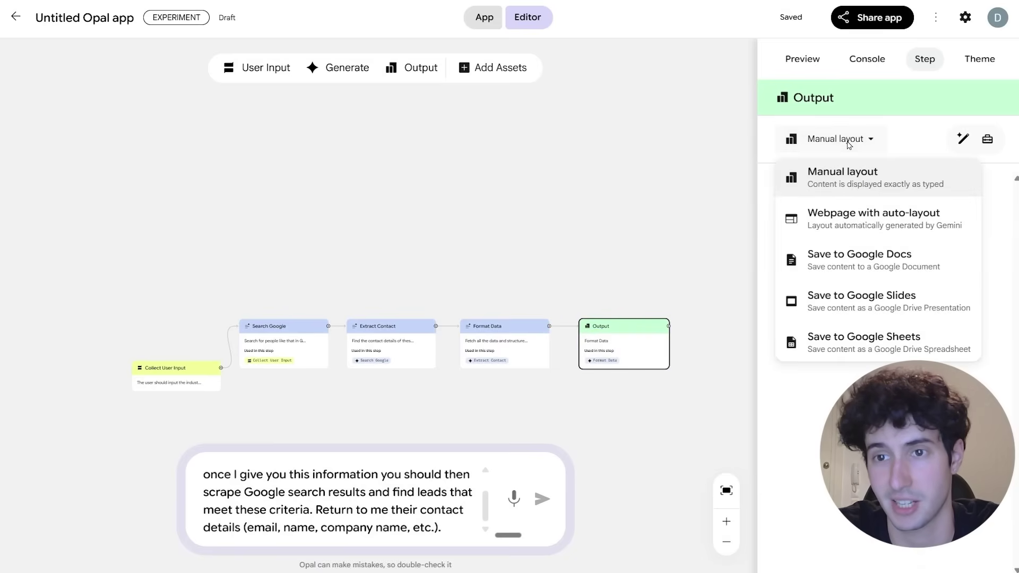
left_click(822, 352)
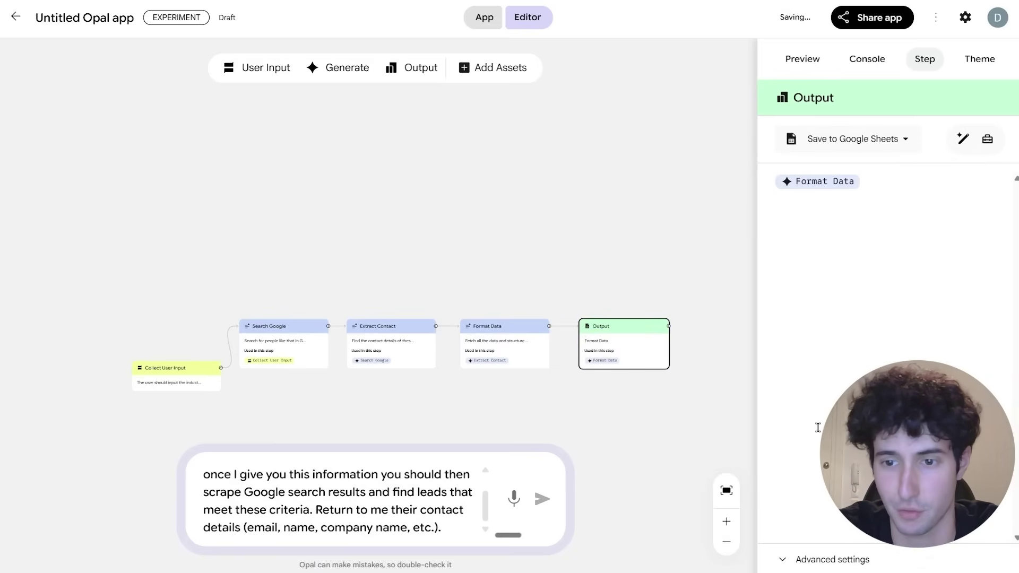
left_click(826, 566)
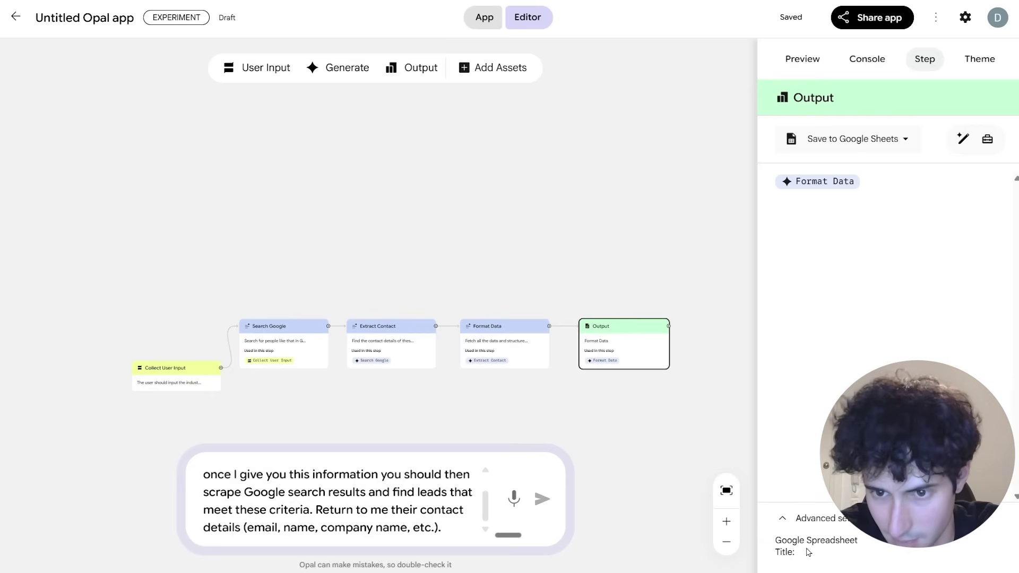
left_click(883, 545)
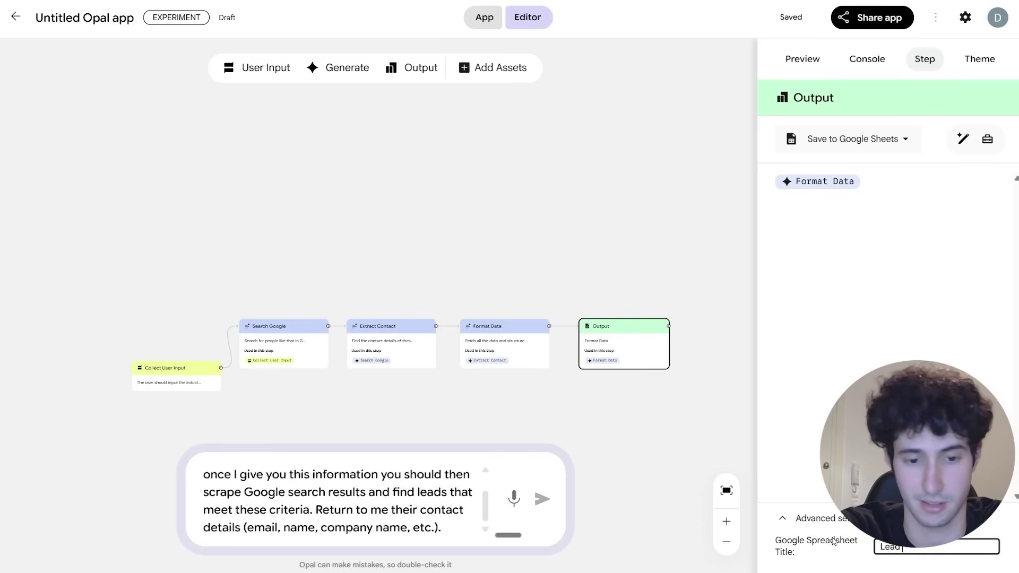
left_click(697, 370)
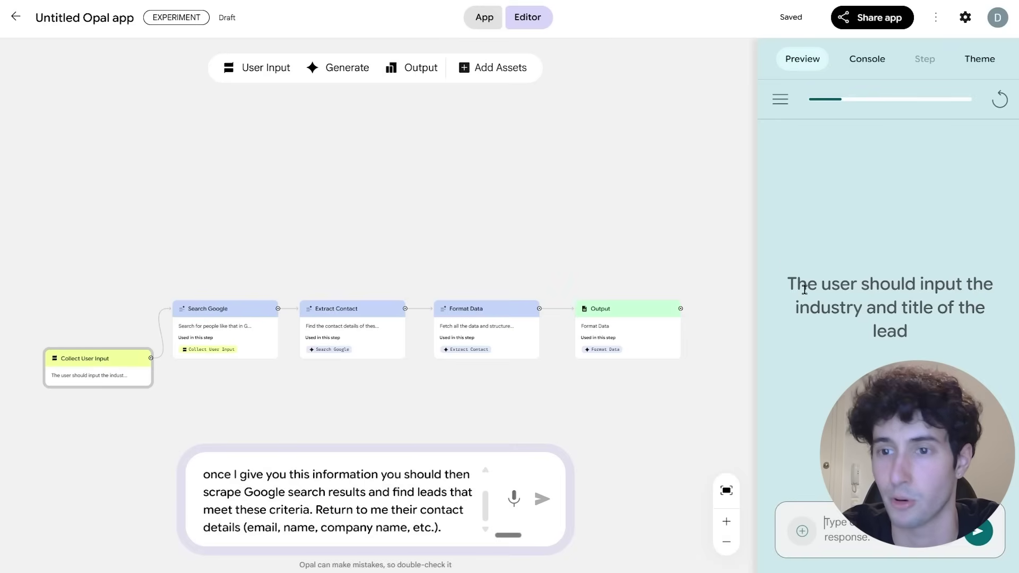
Step: Submit a Doctors lead request in the Preview panel to run the lead-finder app
left_click_drag(800, 286, 947, 283)
left_click(856, 310)
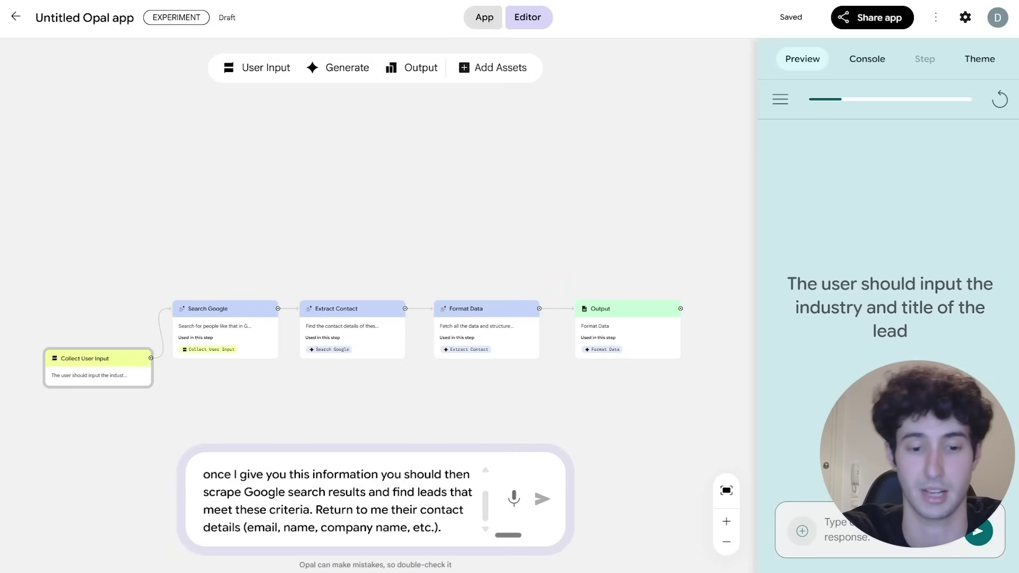
type("Doctors")
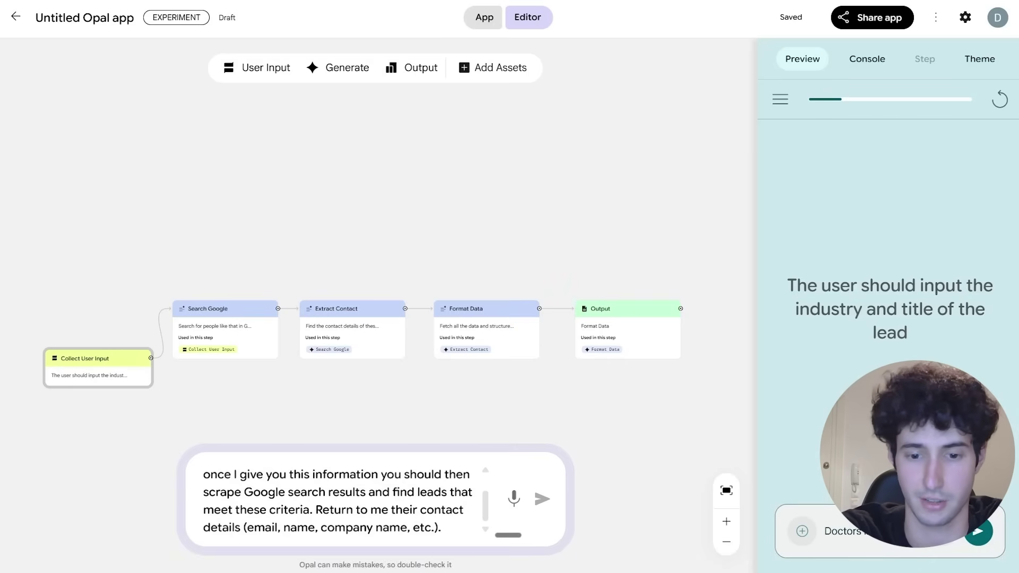
left_click(979, 533)
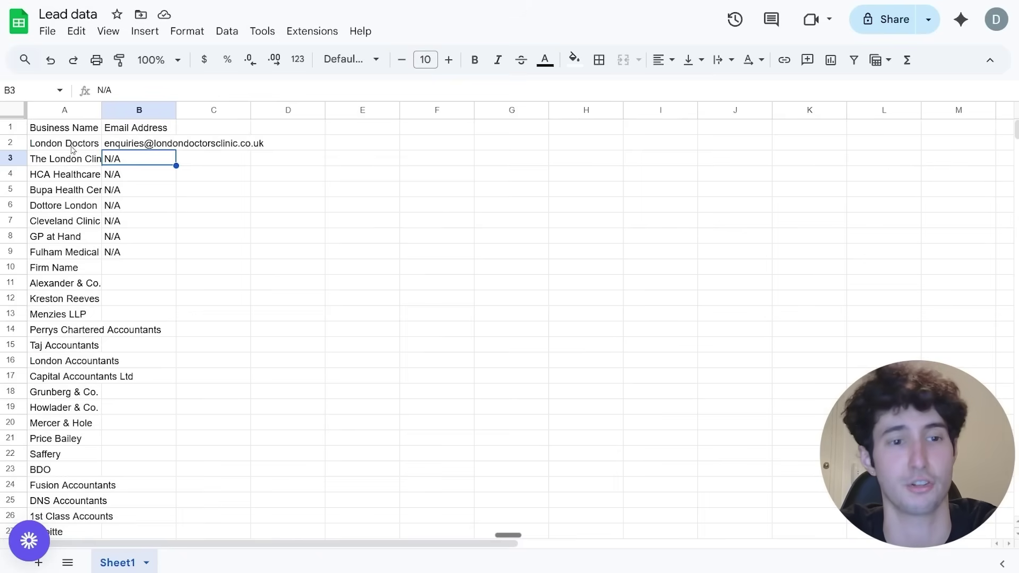
scroll(74, 154, "down", 5)
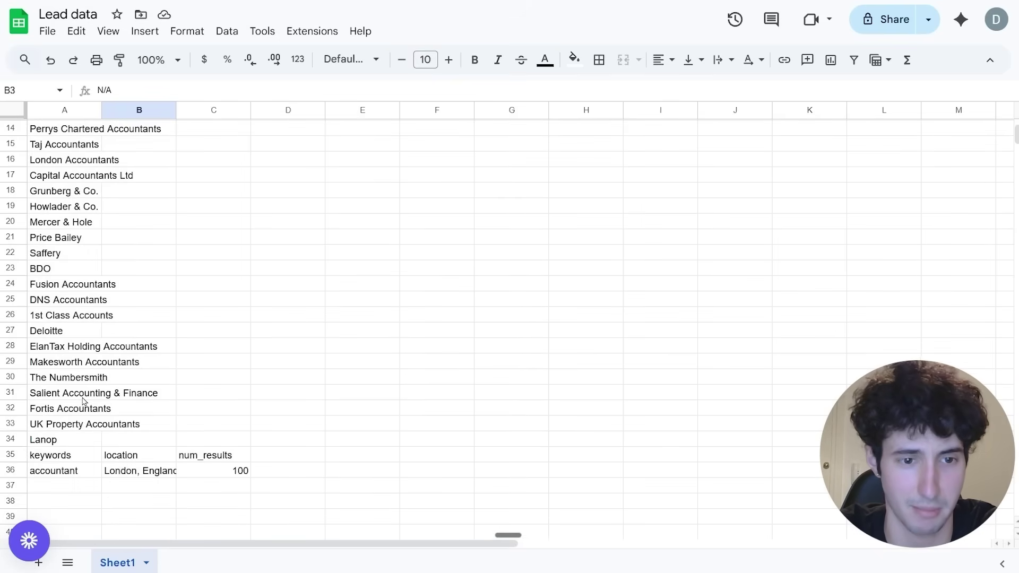
scroll(85, 398, "up", 5)
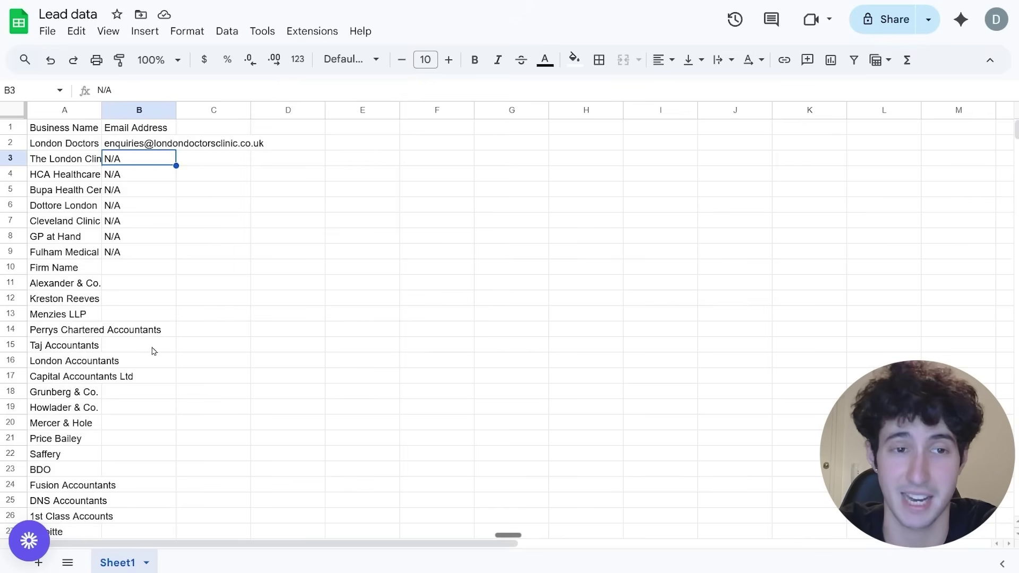
scroll(109, 337, "down", 2)
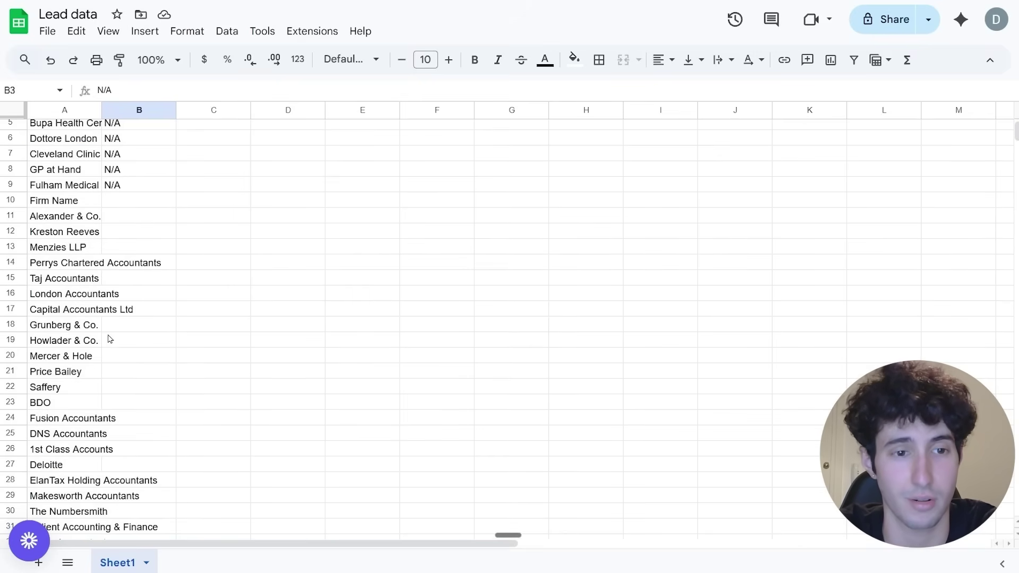
scroll(109, 338, "up", 2)
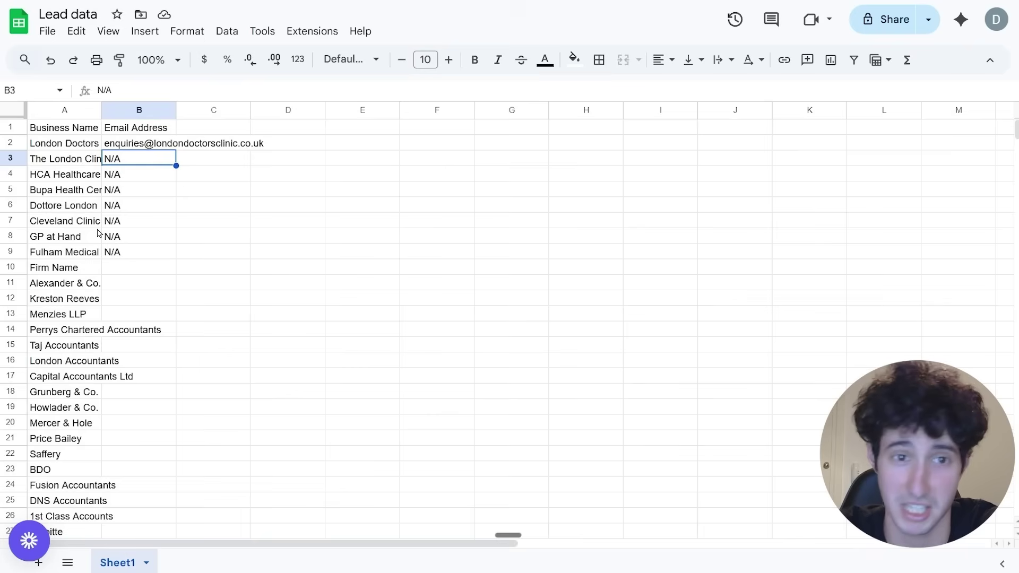
scroll(49, 321, "down", 6)
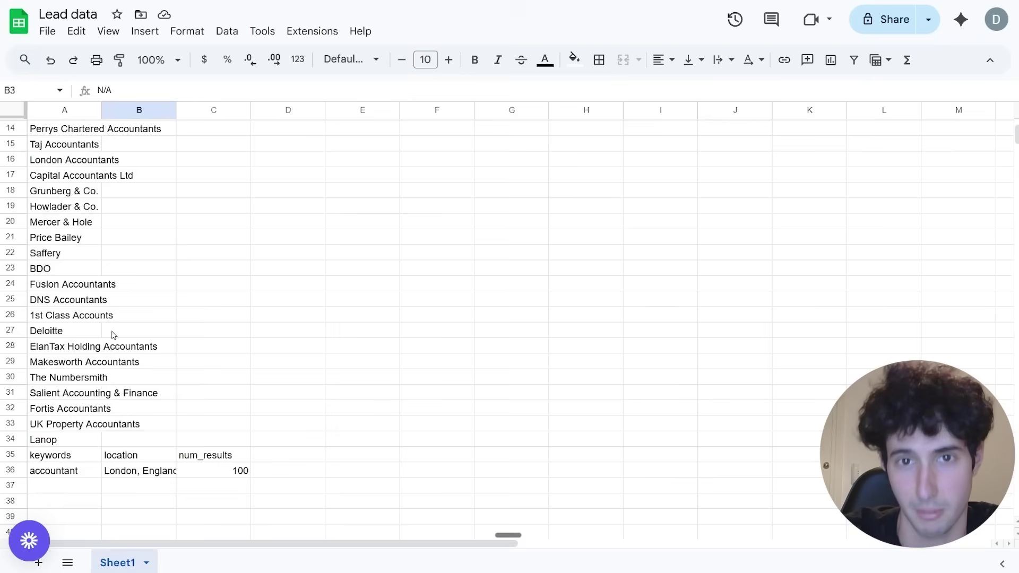
scroll(94, 320, "up", 5)
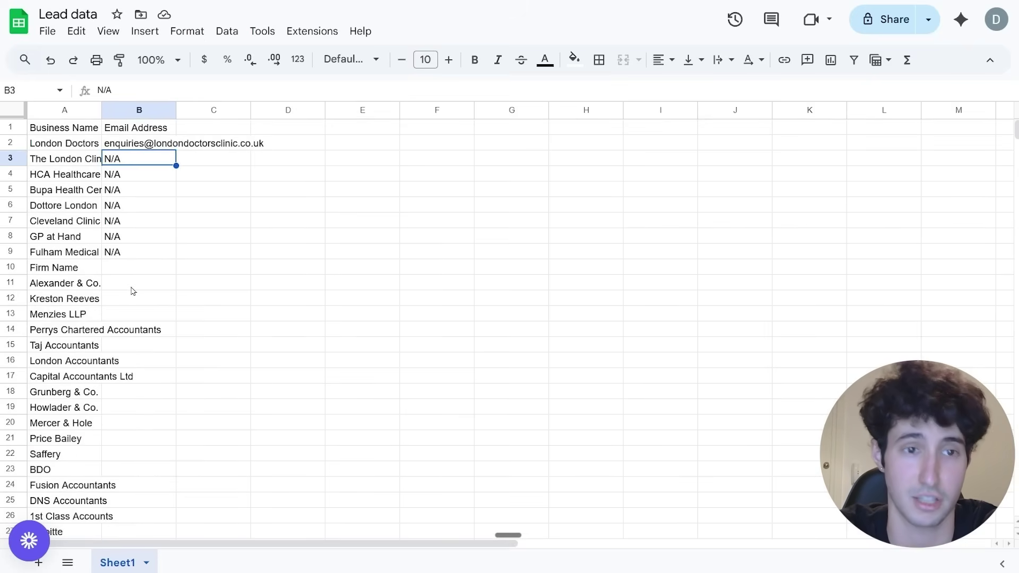
key("ctrl+plus")
key("ctrl+plus")
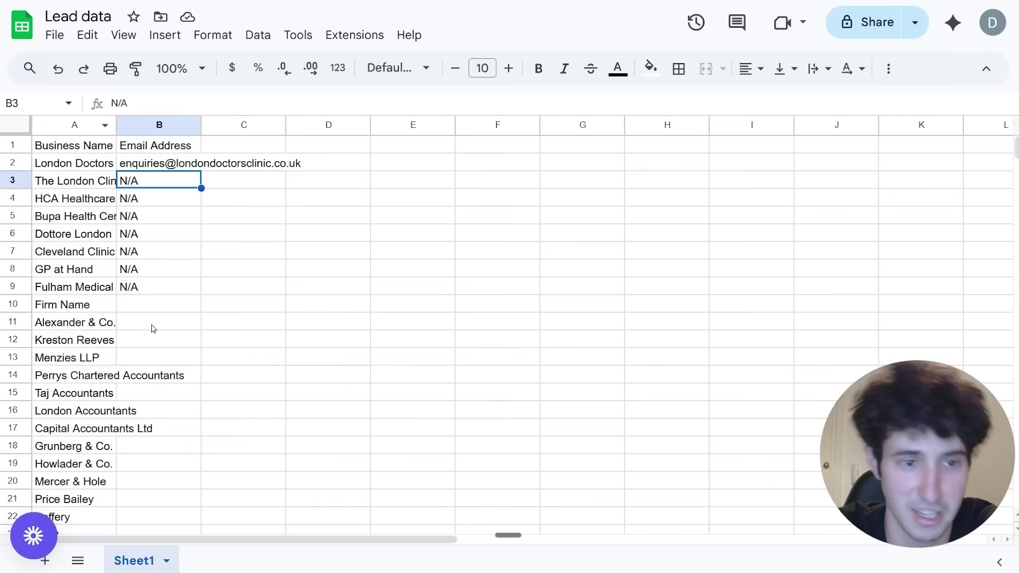
scroll(164, 328, "down", 3)
scroll(155, 297, "up", 3)
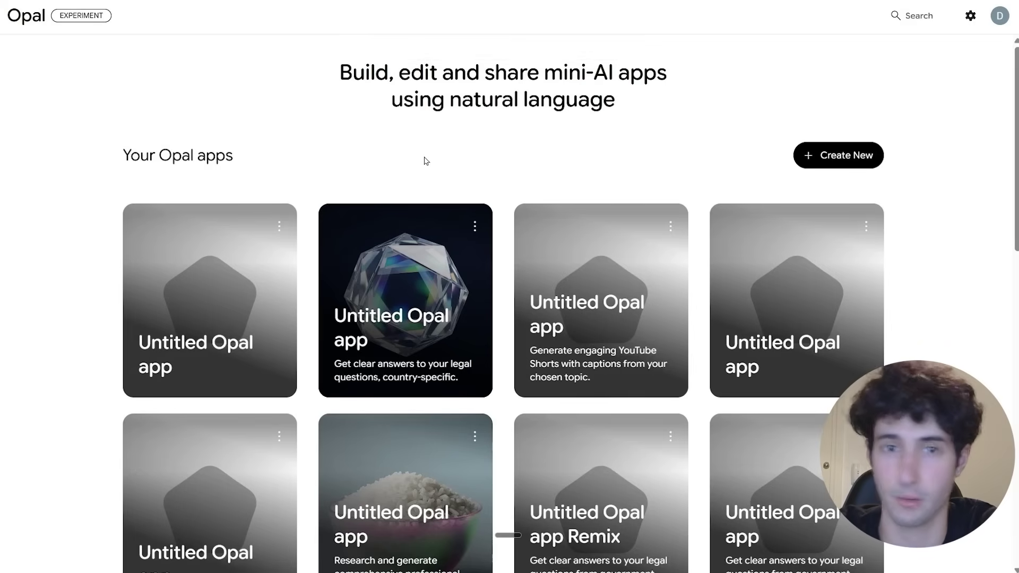
Step: Create a new blank Opal app and focus the 'Describe what you want to build' box
left_click(812, 157)
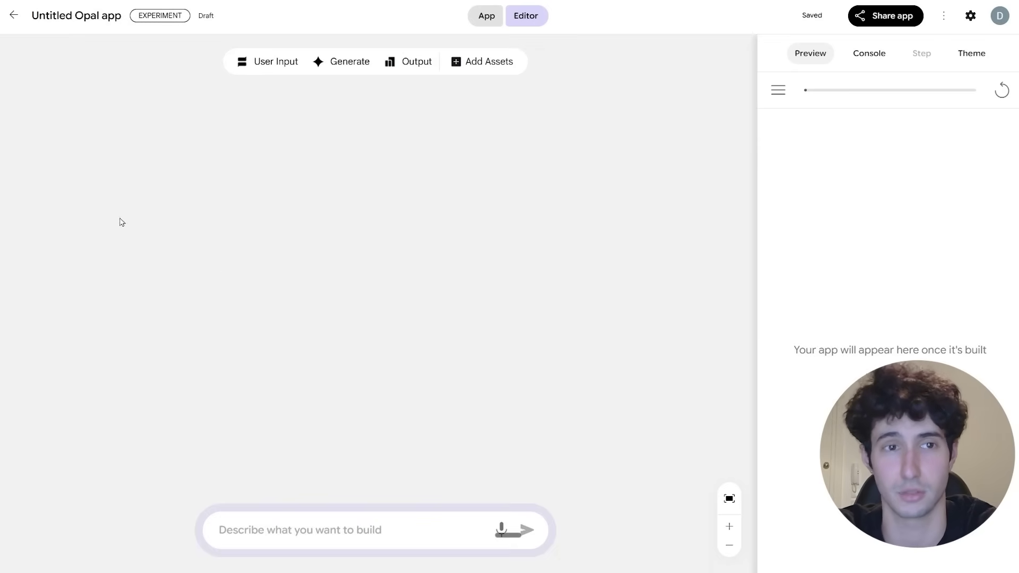
left_click(263, 526)
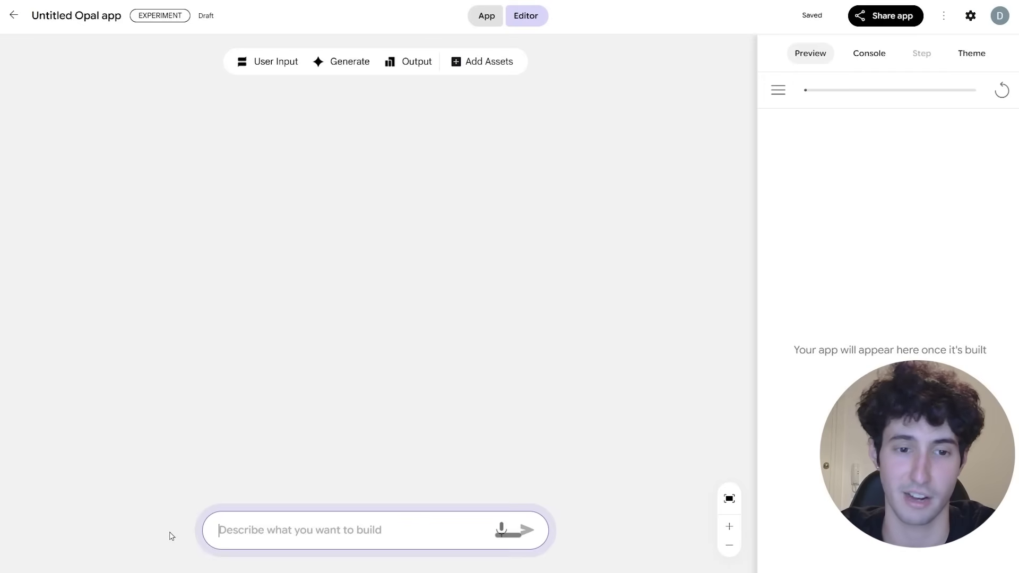
Step: Submit the Google Doc lead-formatting prompt, then return to the app list after Opal declines it
key("ctrl+v")
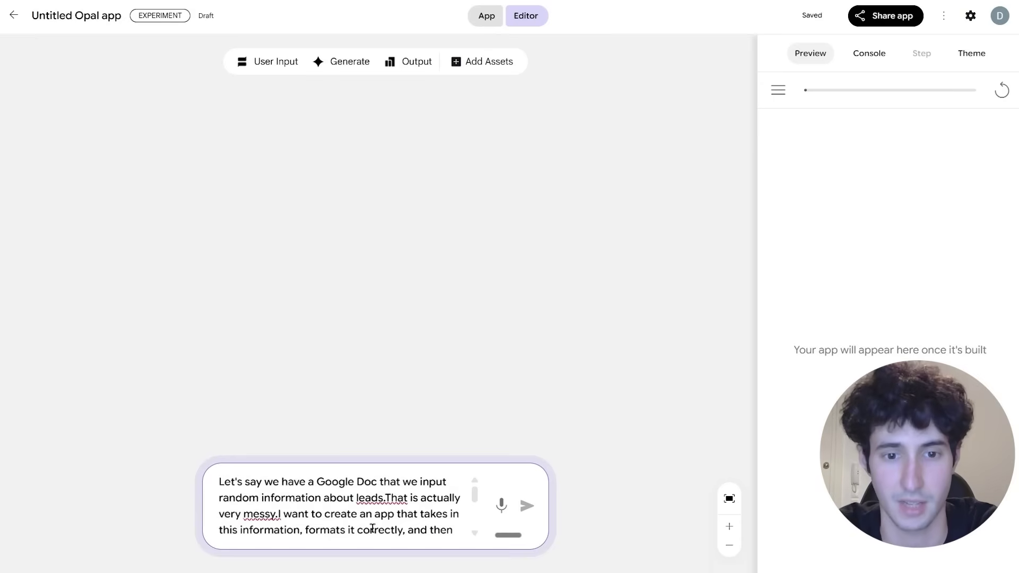
left_click(389, 496)
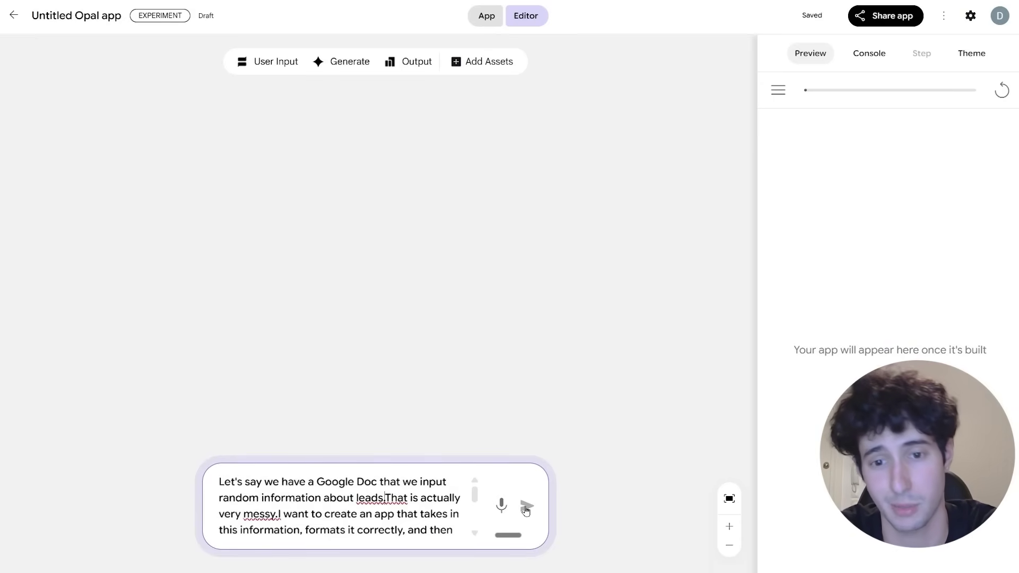
left_click(525, 509)
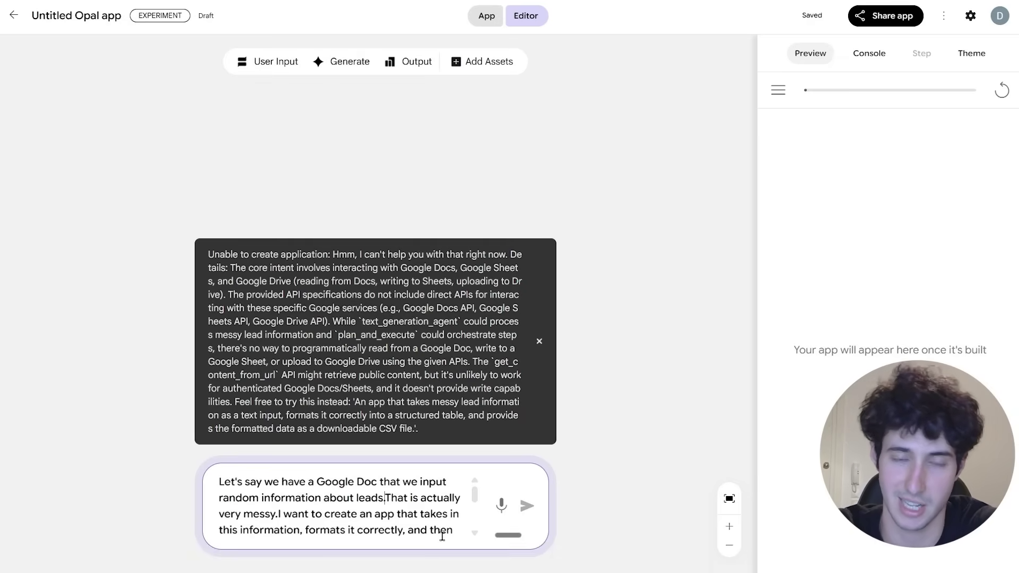
left_click(443, 534)
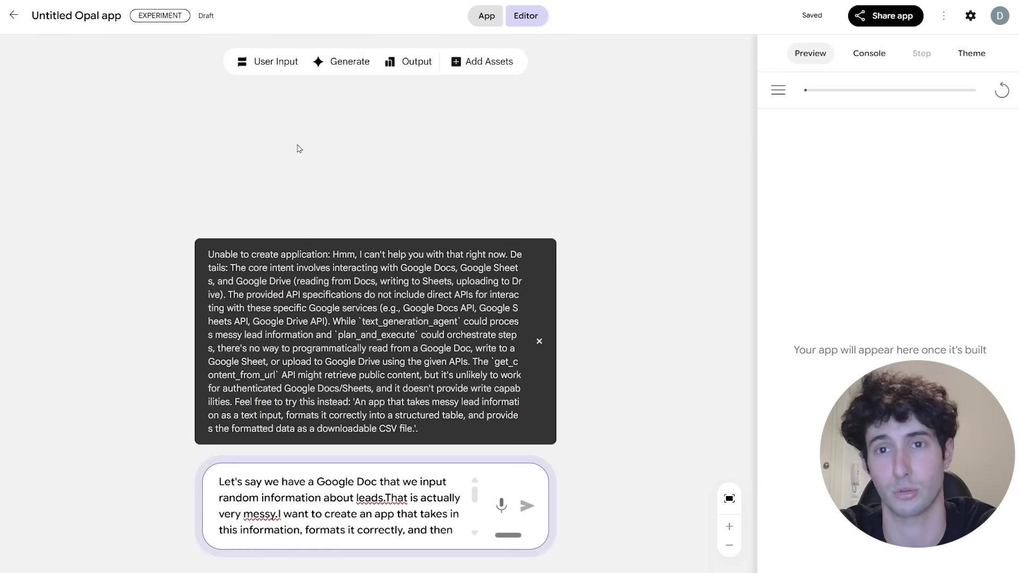
left_click(14, 15)
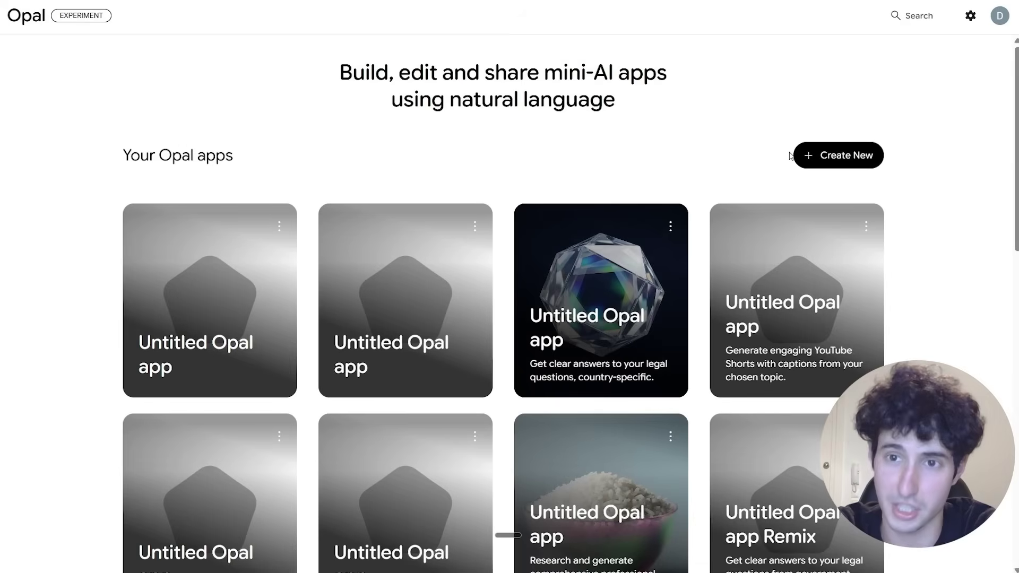
Step: Create a new app from the YouTube Shorts/VO3 description, generating its four-step Shorts flow
left_click(820, 159)
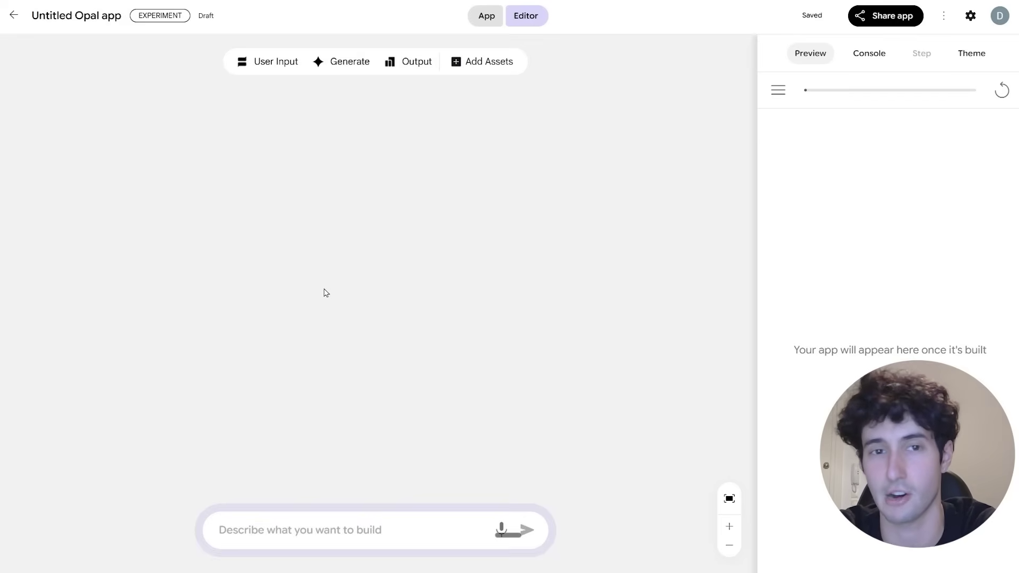
left_click(264, 526)
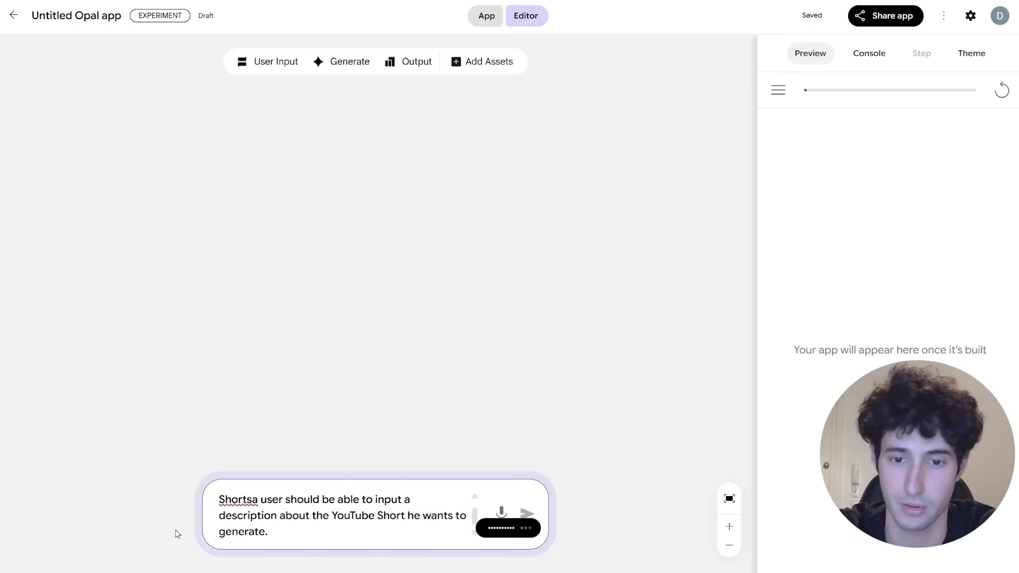
left_click(529, 507)
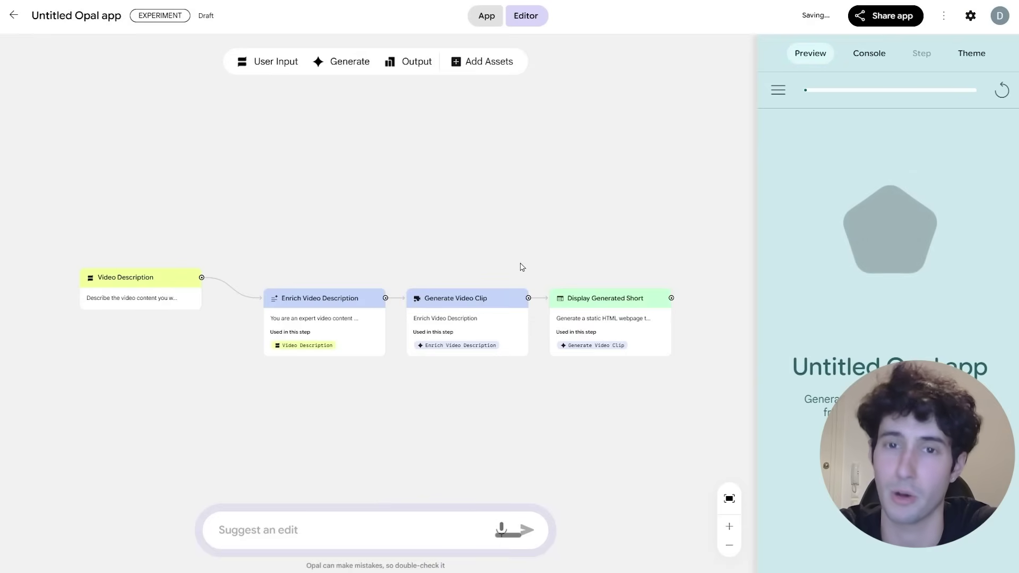
Step: Run the Shorts app in Preview with 'Big foot vlog' as the video description
left_click(129, 290)
mouse_move(130, 286)
left_mouse_down()
mouse_move(118, 305)
mouse_move(125, 316)
mouse_move(126, 298)
left_mouse_up()
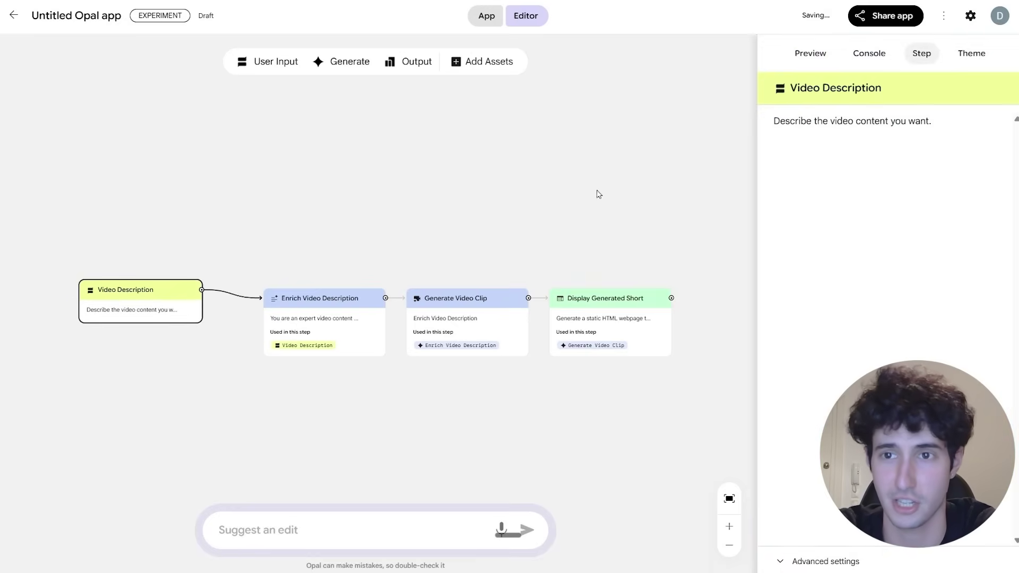
left_click(820, 59)
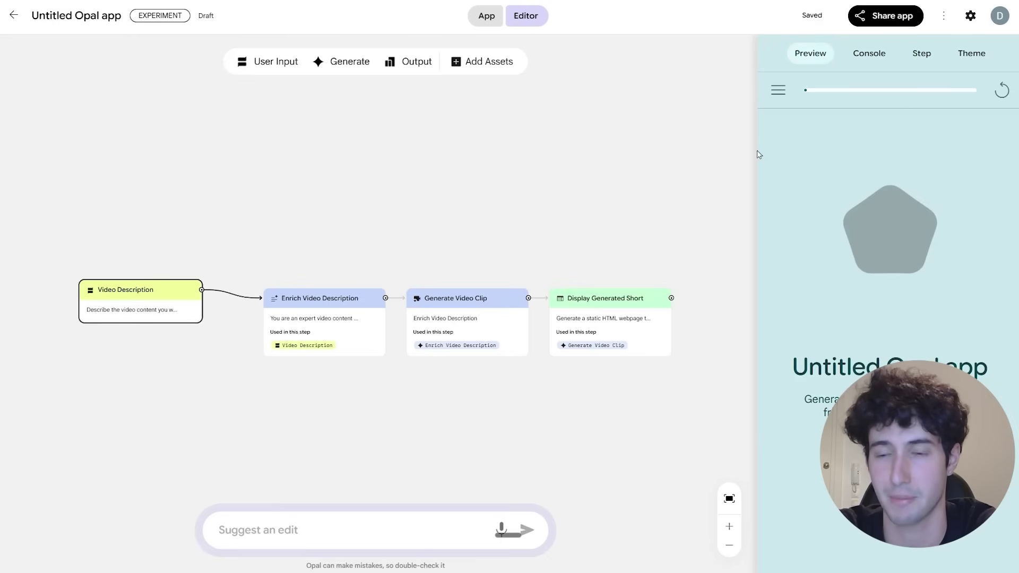
left_click(819, 526)
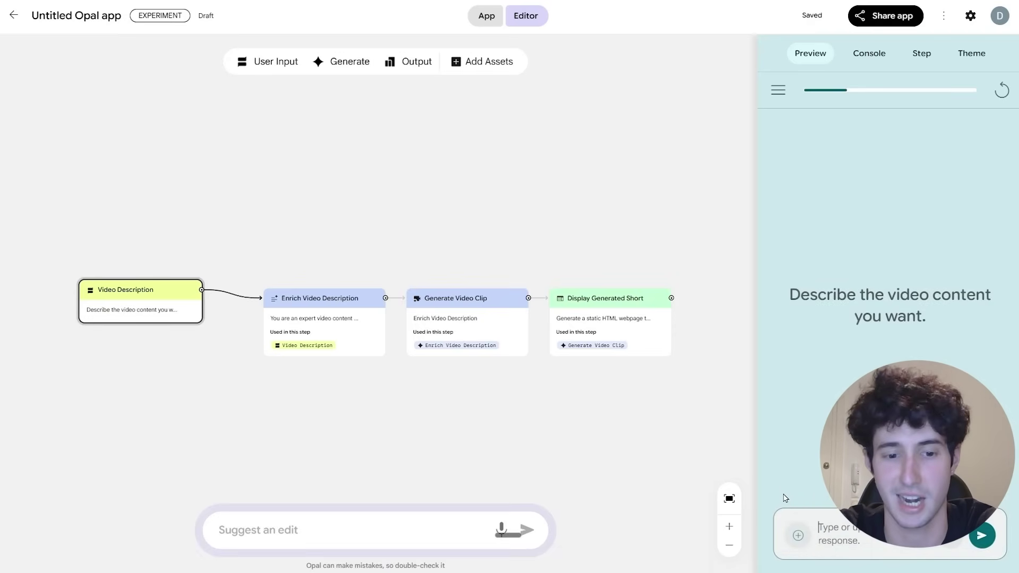
type("Big foot vlog")
key("Return")
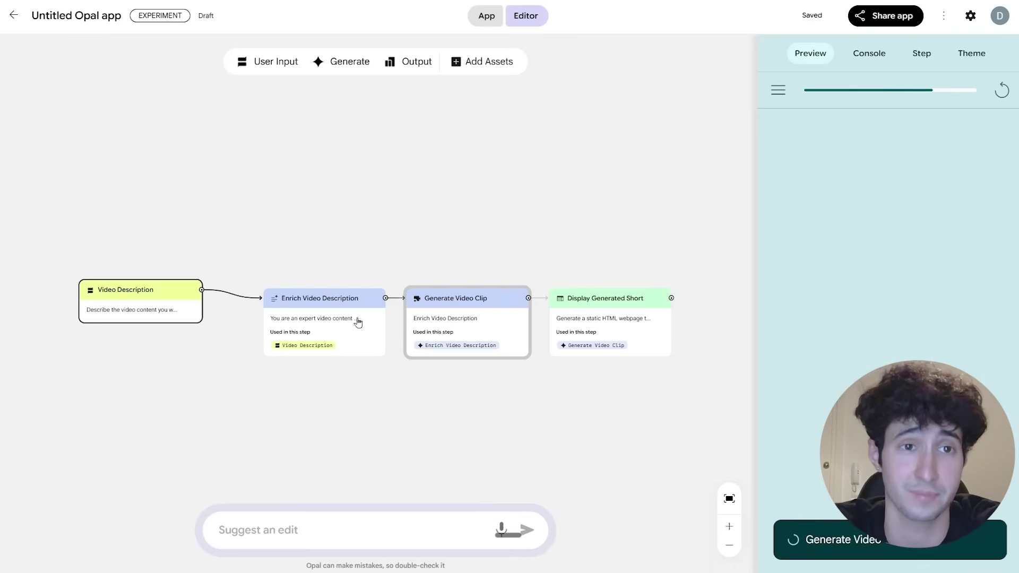
left_click_drag(136, 151, 613, 410)
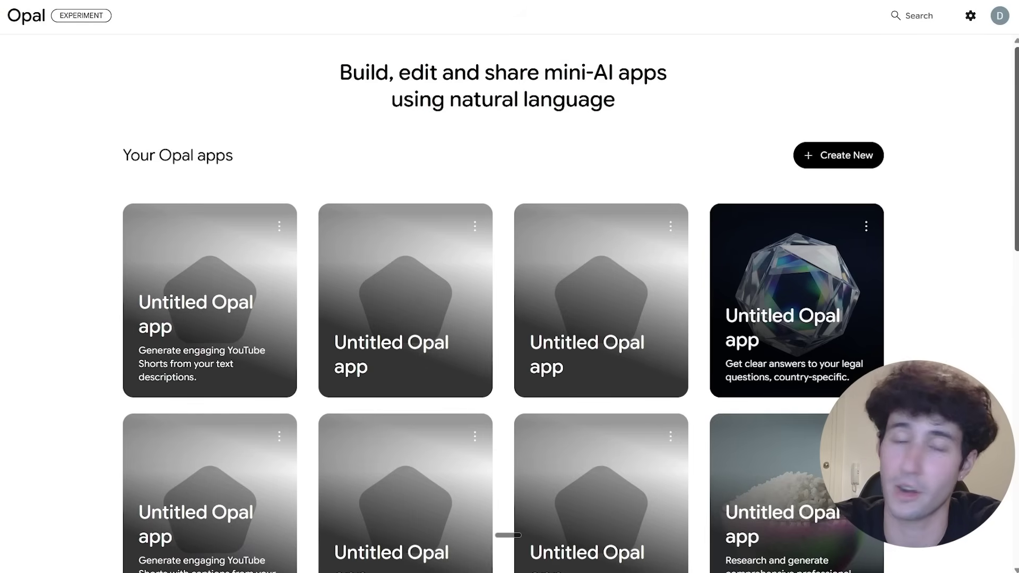
scroll(503, 313, "down", 2)
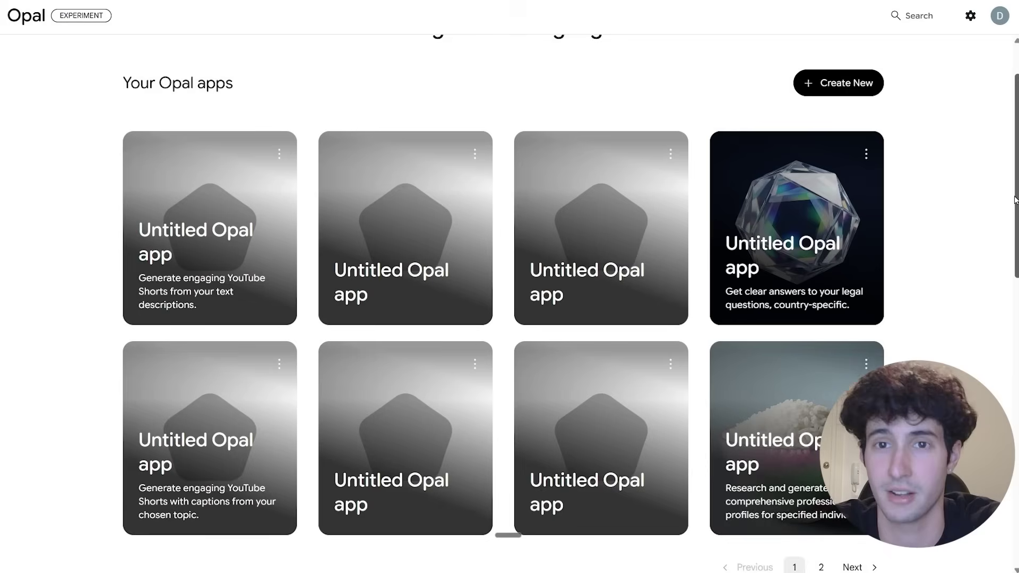
scroll(503, 313, "up", 1)
scroll(503, 313, "down", 1)
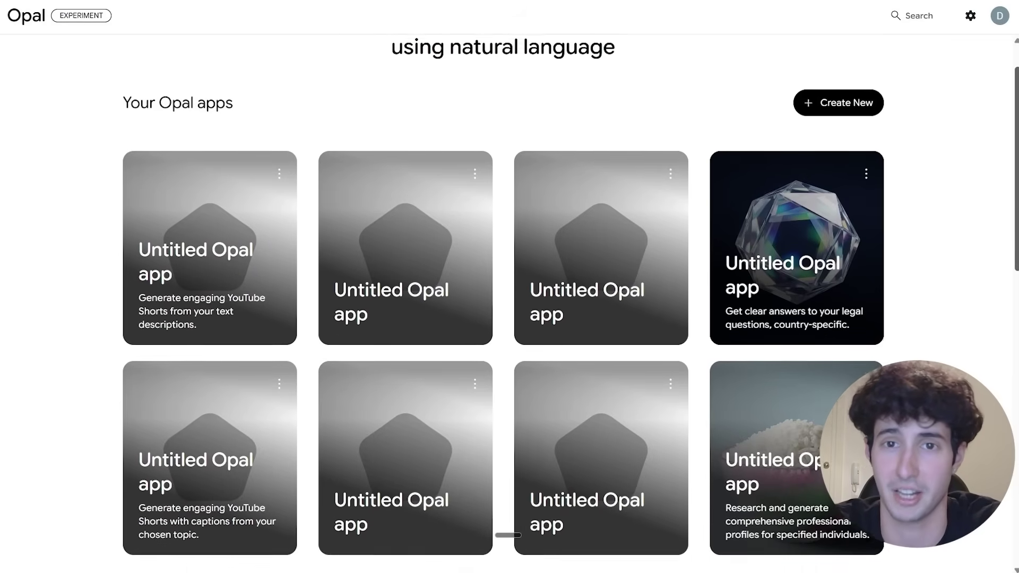
scroll(503, 313, "down", 1)
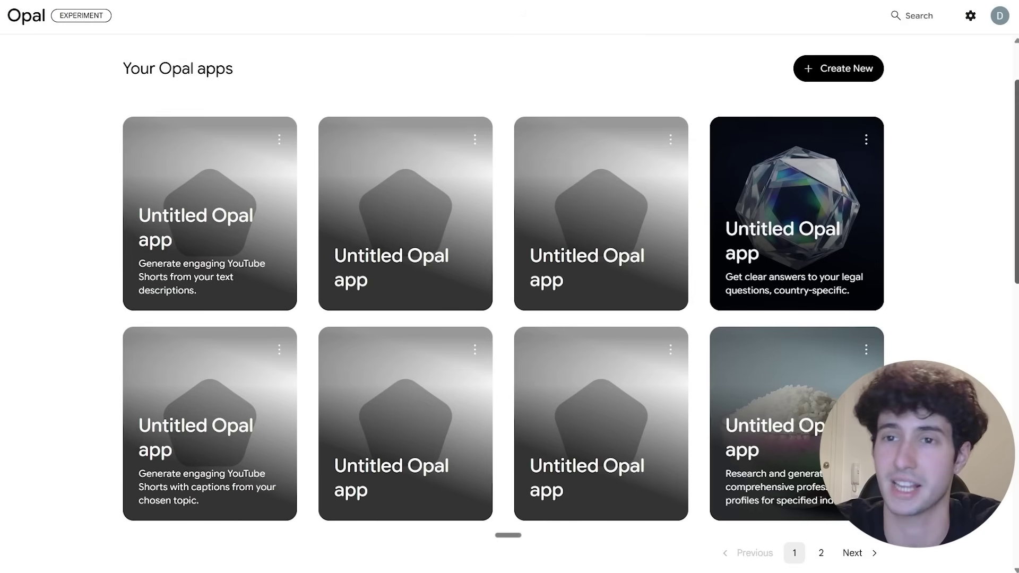